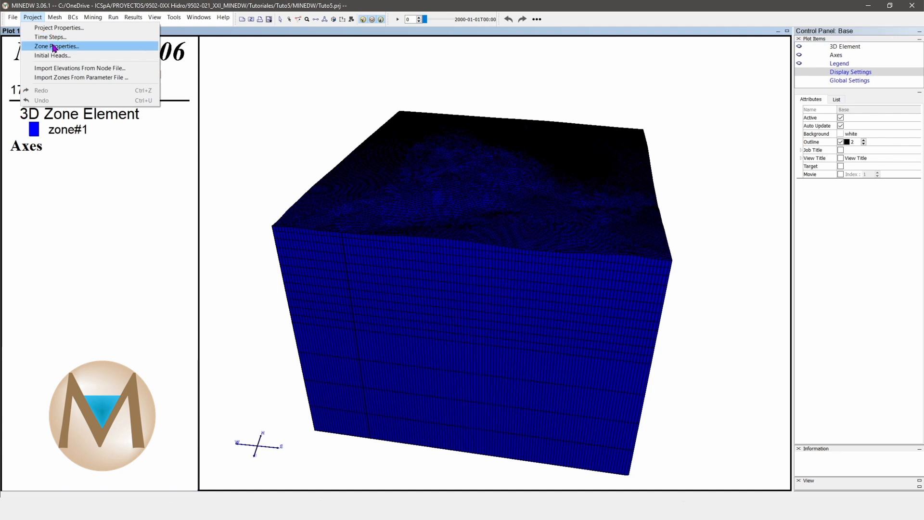
# - Open the project's zone properties and add four more zones below zone#1
pyautogui.click(54, 48)
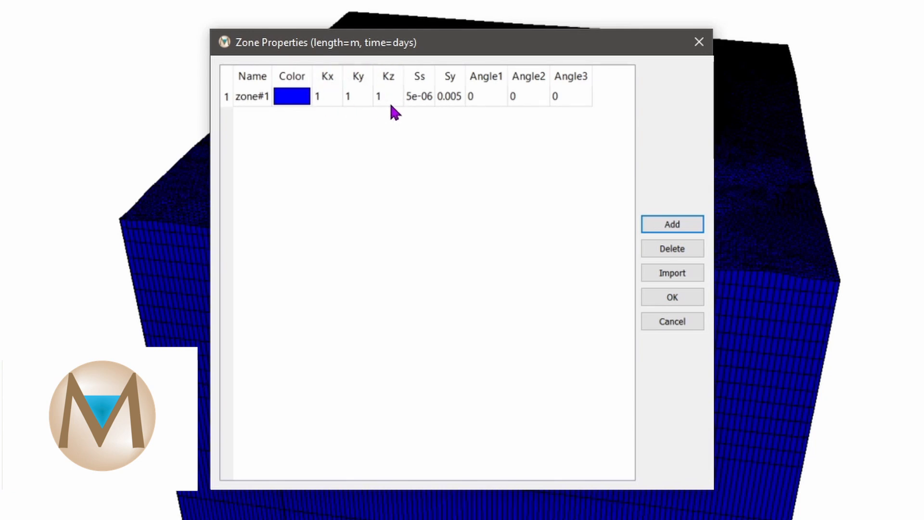
pyautogui.click(688, 221)
pyautogui.click(688, 221)
pyautogui.click(689, 221)
pyautogui.click(688, 221)
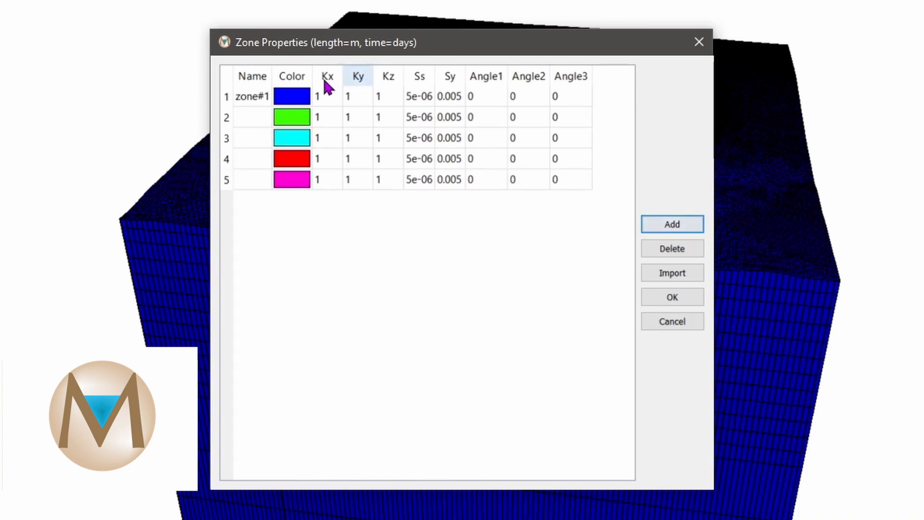
# - Widen the name column and name the five zones RellenoN, RellenoS, Kimberlita, Falla and Basamento
pyautogui.moveTo(272, 75); pyautogui.dragTo(329, 77)
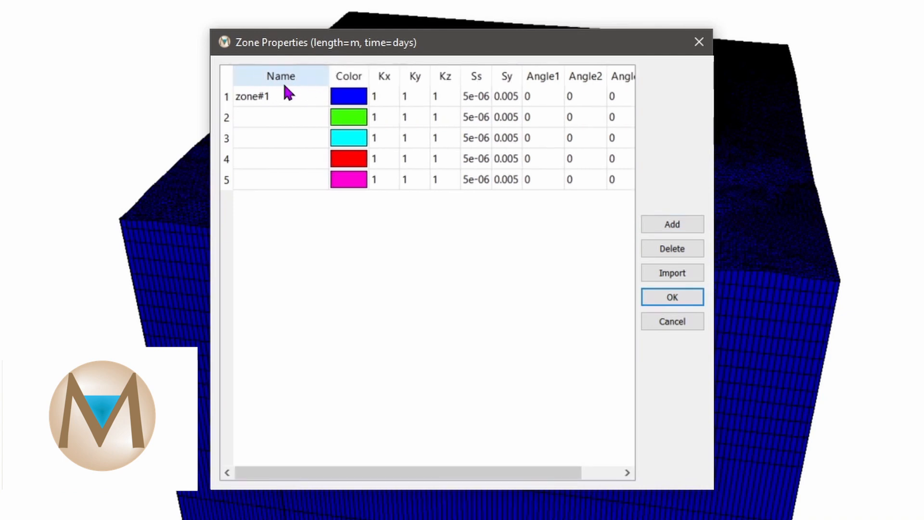
pyautogui.doubleClick(260, 94)
pyautogui.write('RellenoN')
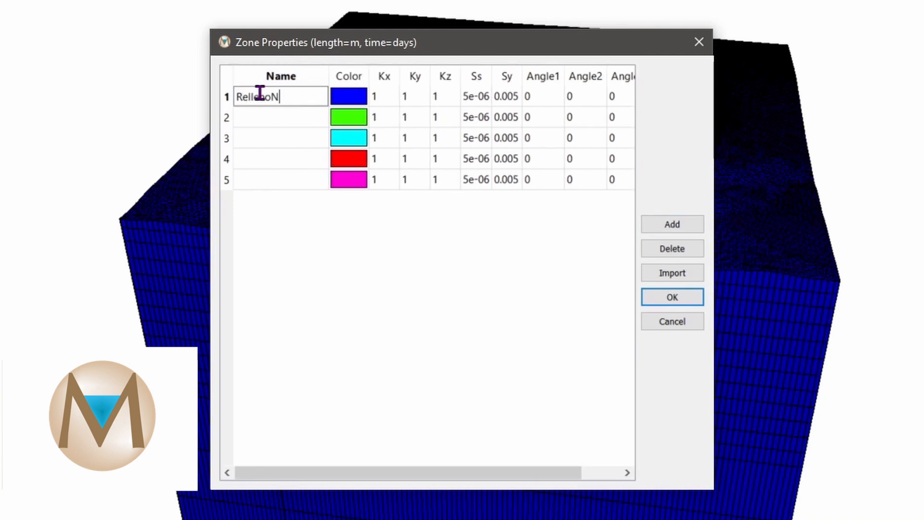
pyautogui.doubleClick(260, 94)
pyautogui.press('Return')
pyautogui.write('RellenoS')
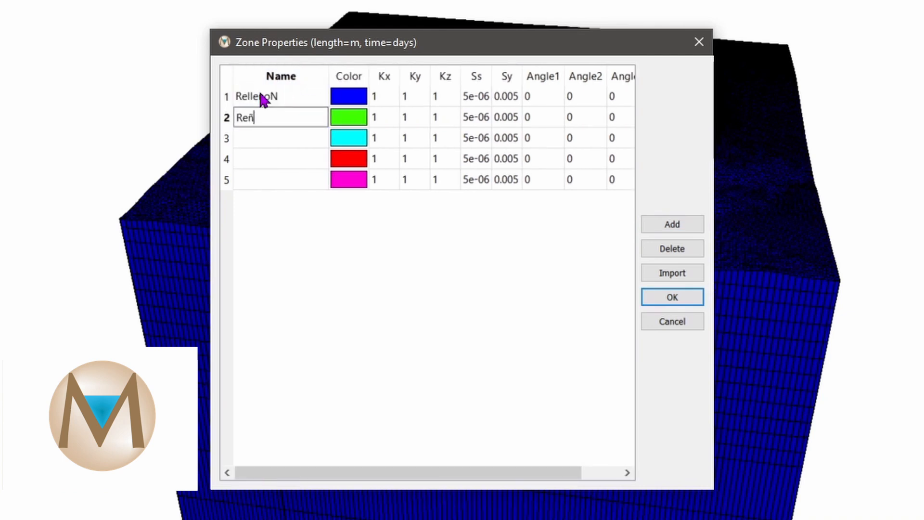
pyautogui.press('Return')
pyautogui.write('Kimberlita')
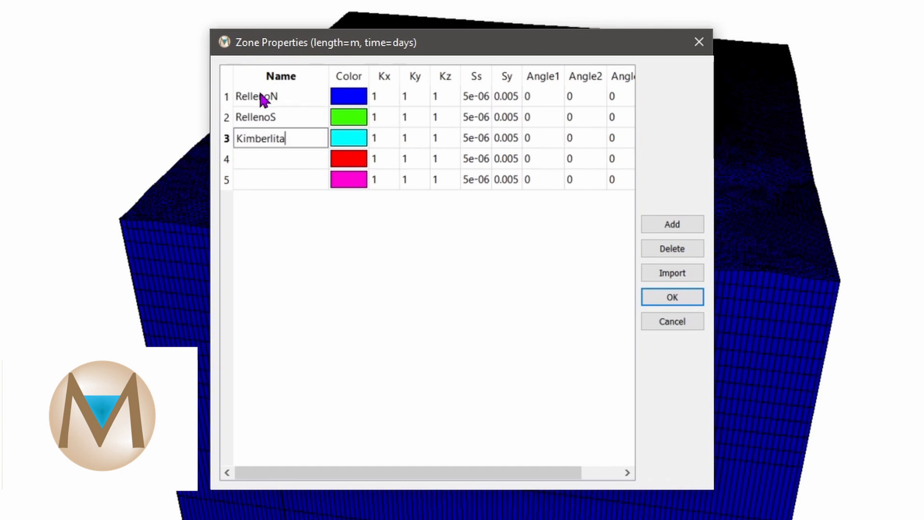
pyautogui.press('Return')
pyautogui.write('Falla')
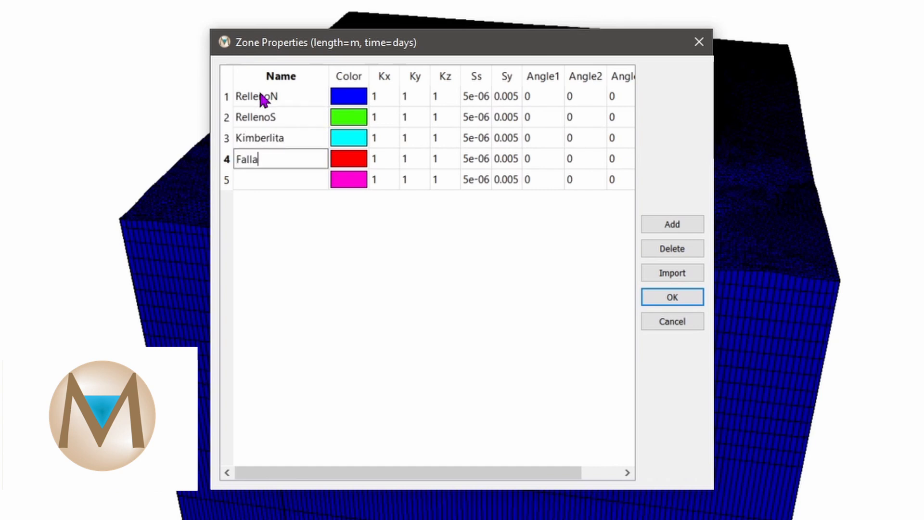
pyautogui.press('Return')
pyautogui.write('Basamento')
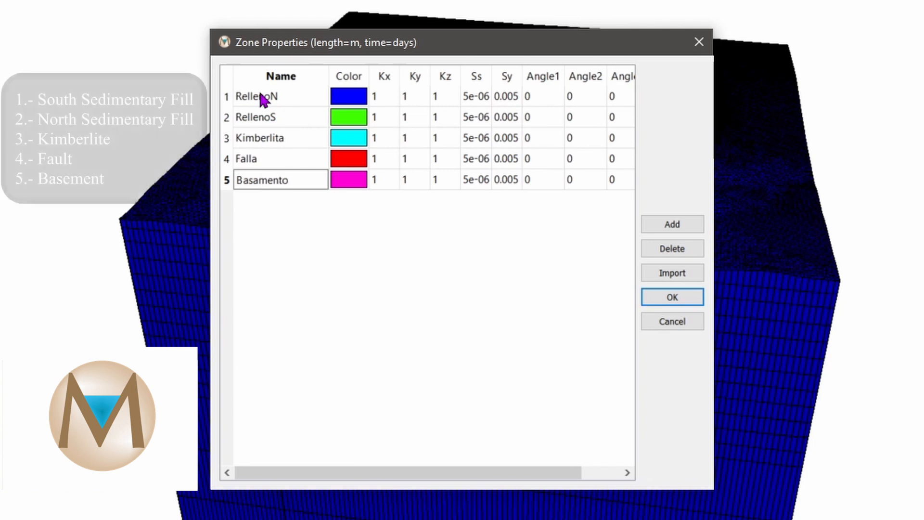
# - Set Kx/Ky/Kz, Ss, Sy: RellenoN 1/1/0.1, 0.0001, 0.2; RellenoS 10/10/1, 0.0001, 0.25; Kimberlita 0.01, 2e-06, 0.001; Falla 0.0001, 2e-06, 0.001; Basamento 0.001, 1e-06, 0.005
pyautogui.doubleClick(386, 97)
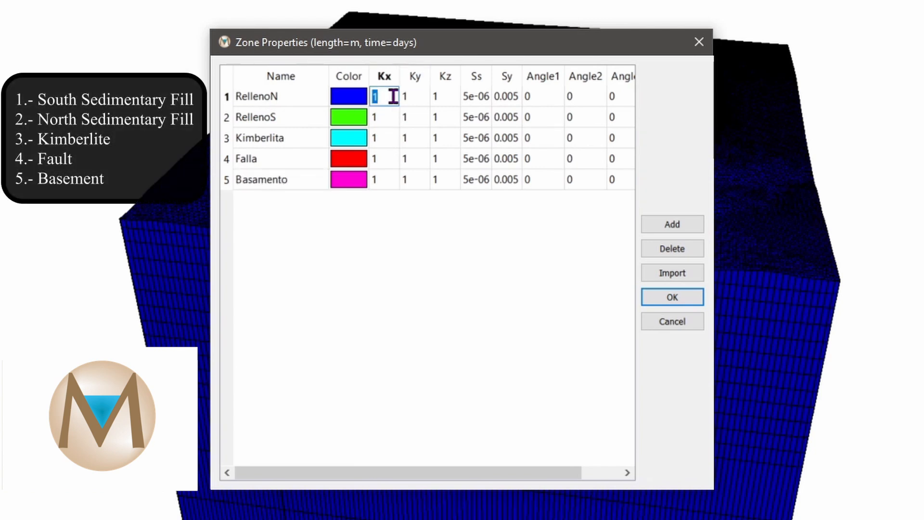
pyautogui.doubleClick(440, 95)
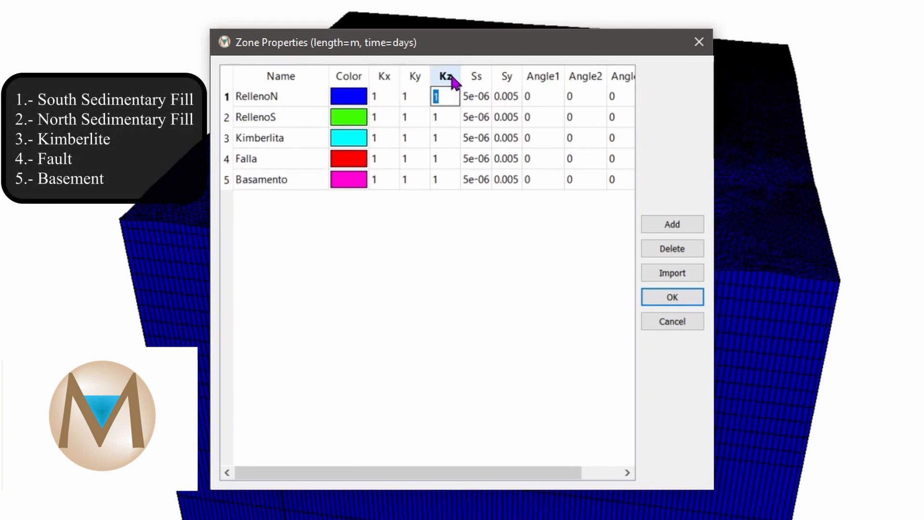
pyautogui.write('0.')
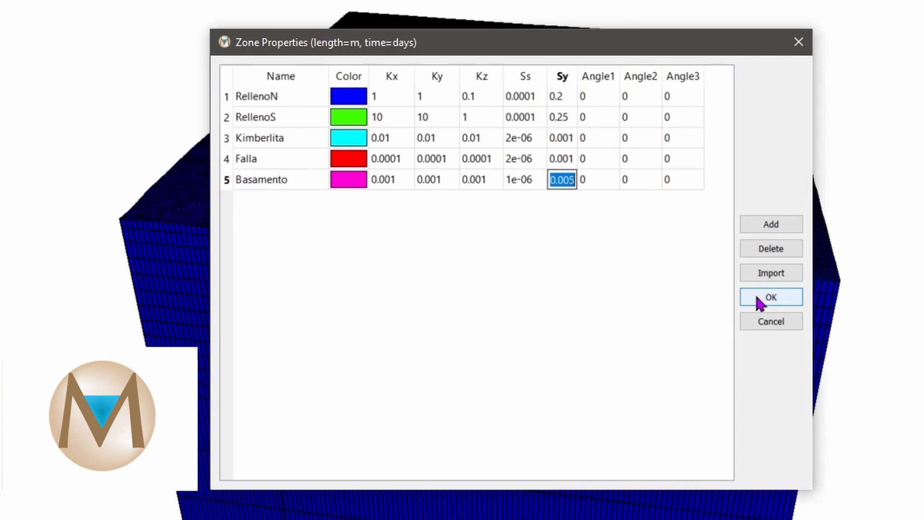
pyautogui.click(760, 299)
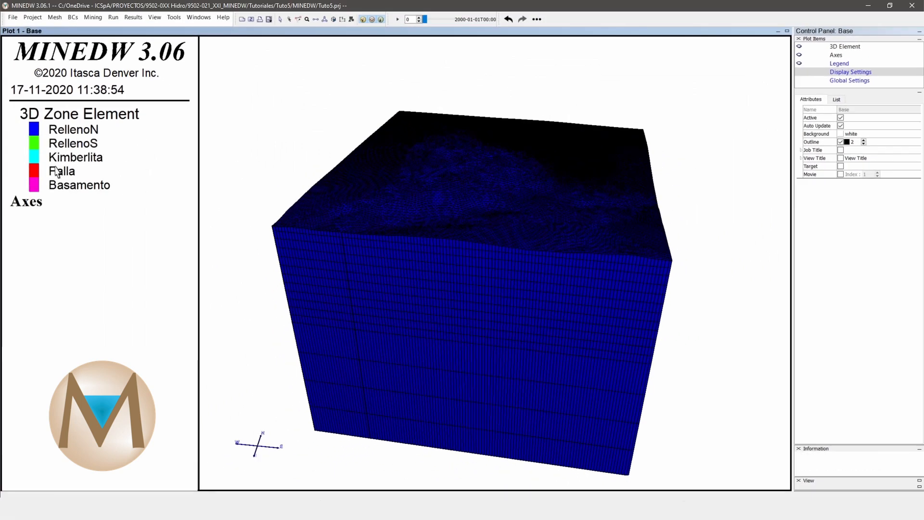
# - Select all elements of the 3D mesh and assign them to the Basamento zone from layer 1 to layer 16
pyautogui.moveTo(418, 191); pyautogui.dragTo(423, 219)
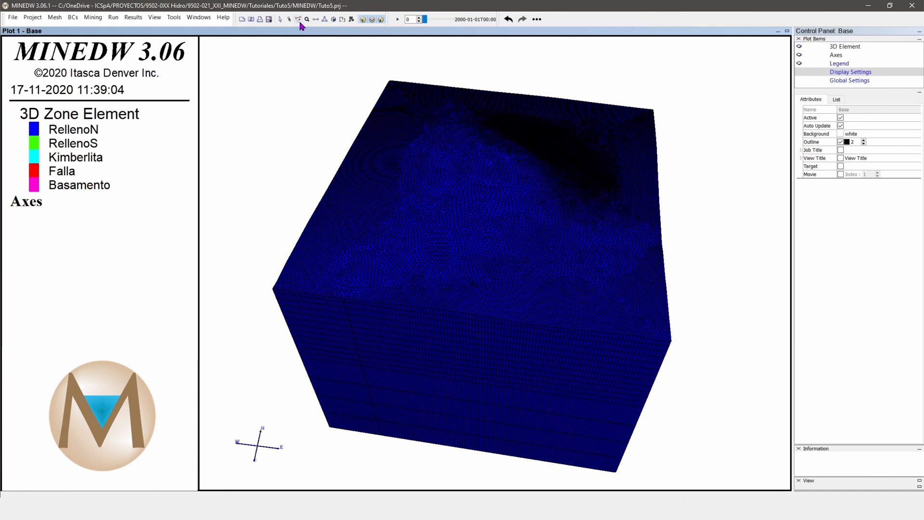
pyautogui.click(853, 47)
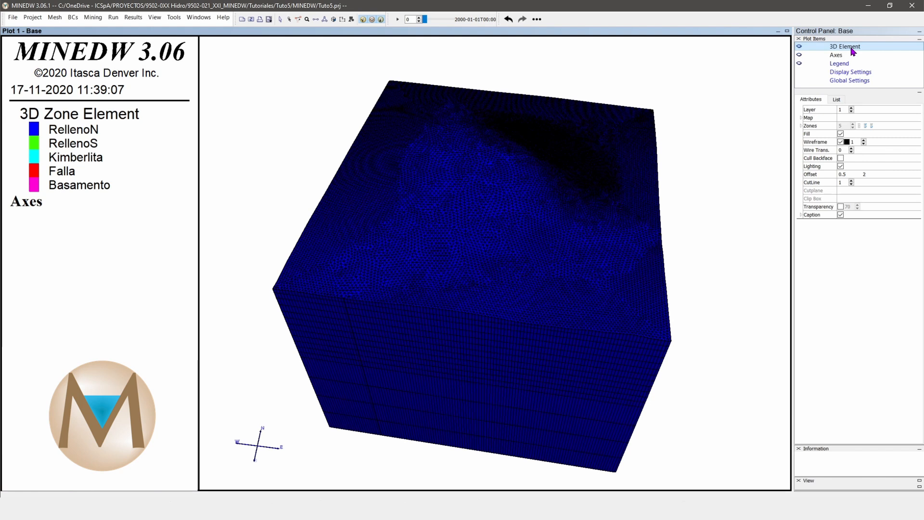
pyautogui.click(837, 99)
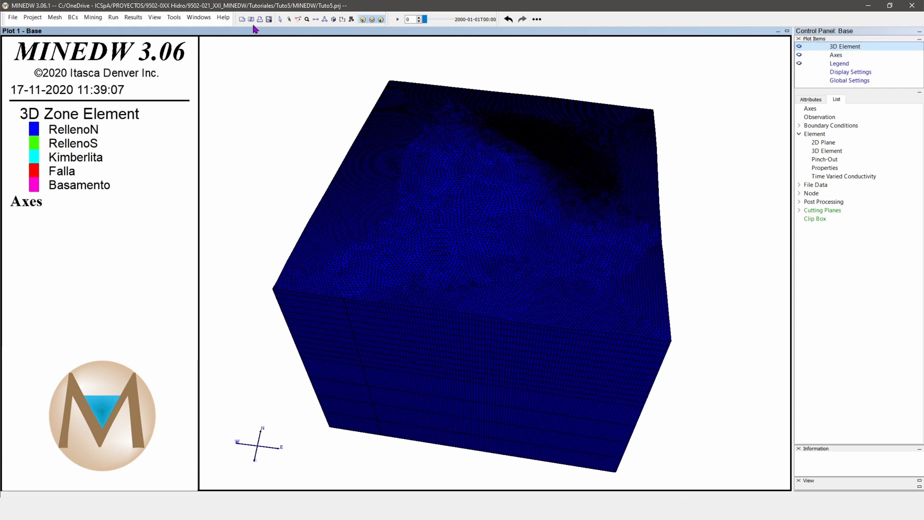
pyautogui.click(289, 21)
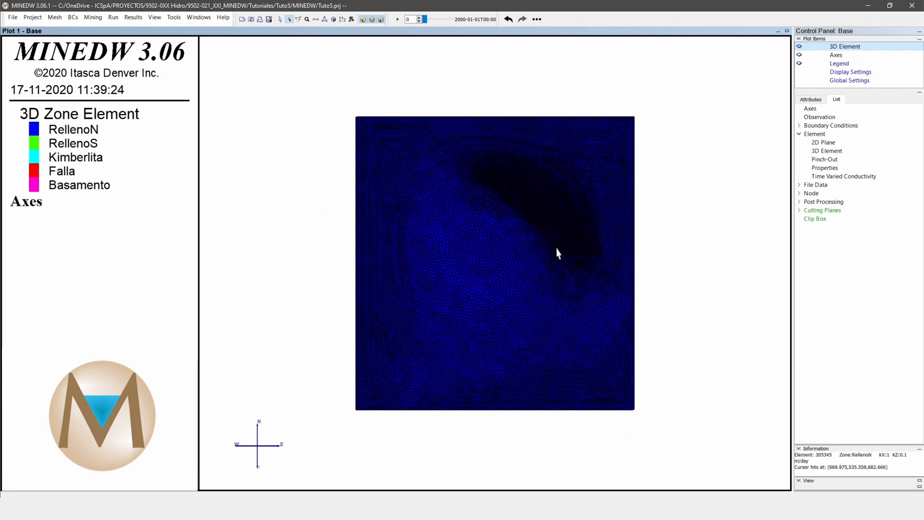
pyautogui.scroll(2, 558, 251)
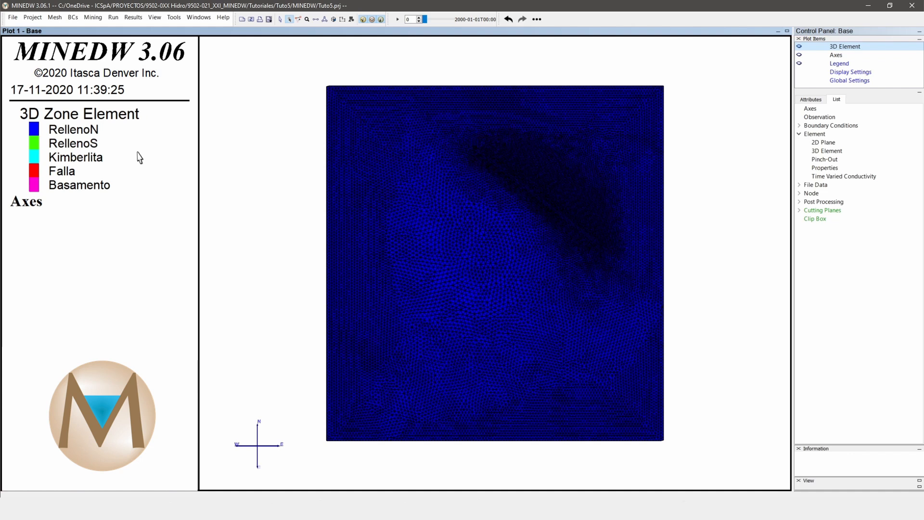
pyautogui.moveTo(295, 64); pyautogui.dragTo(688, 464)
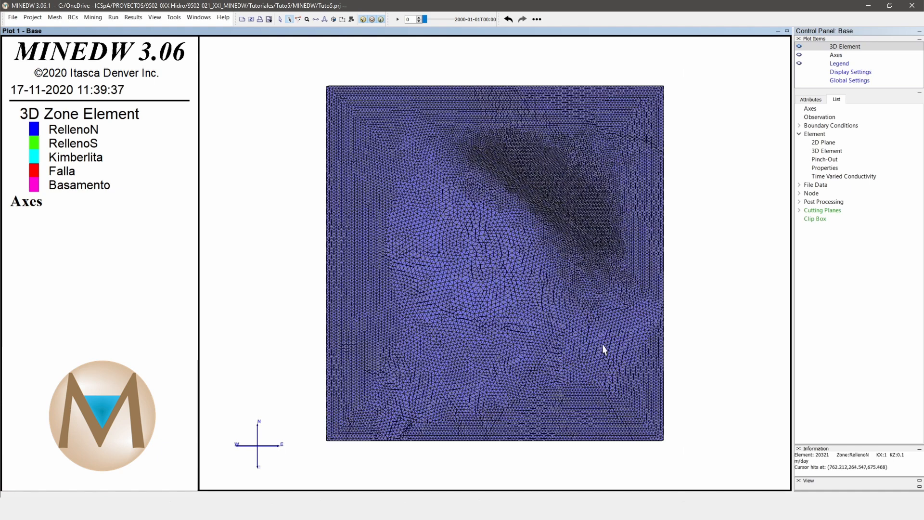
pyautogui.rightClick(603, 345)
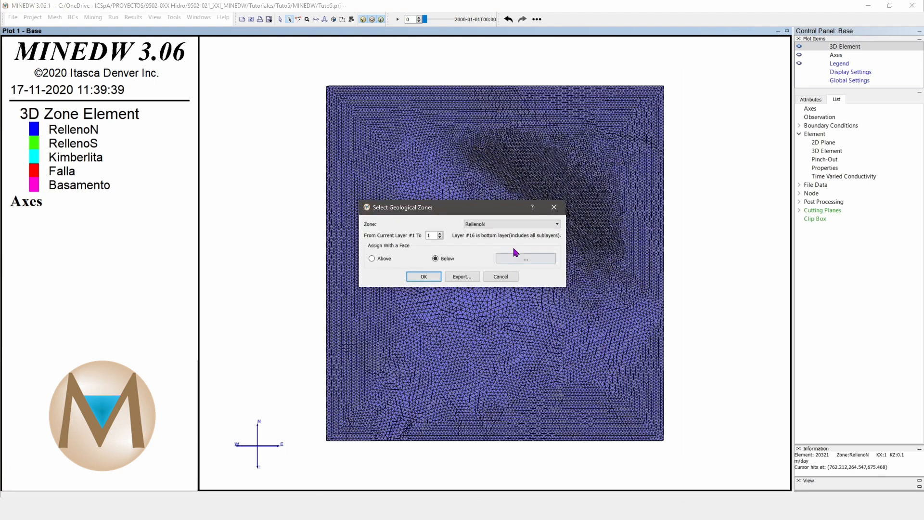
pyautogui.click(488, 225)
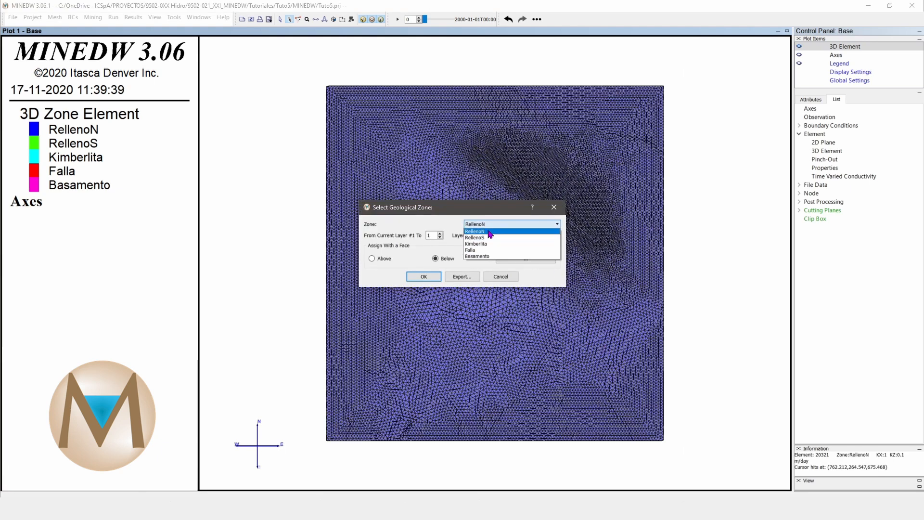
pyautogui.click(484, 258)
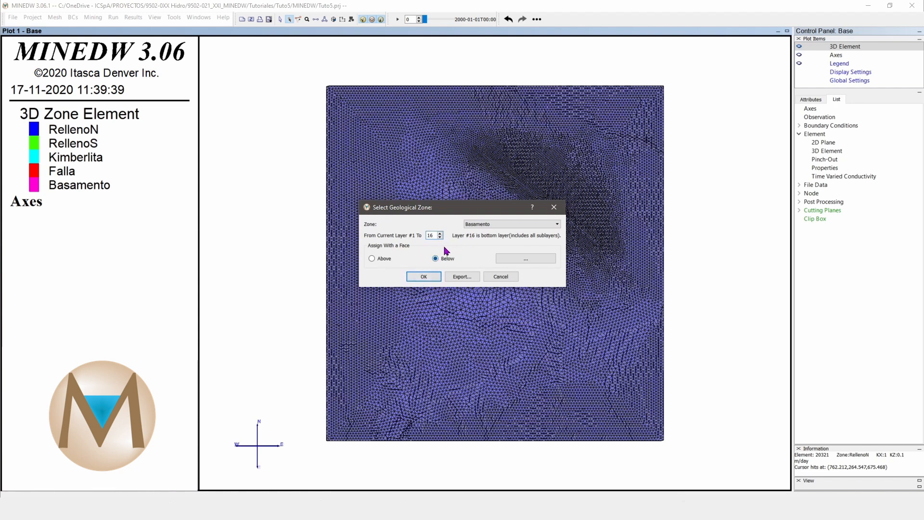
pyautogui.click(423, 276)
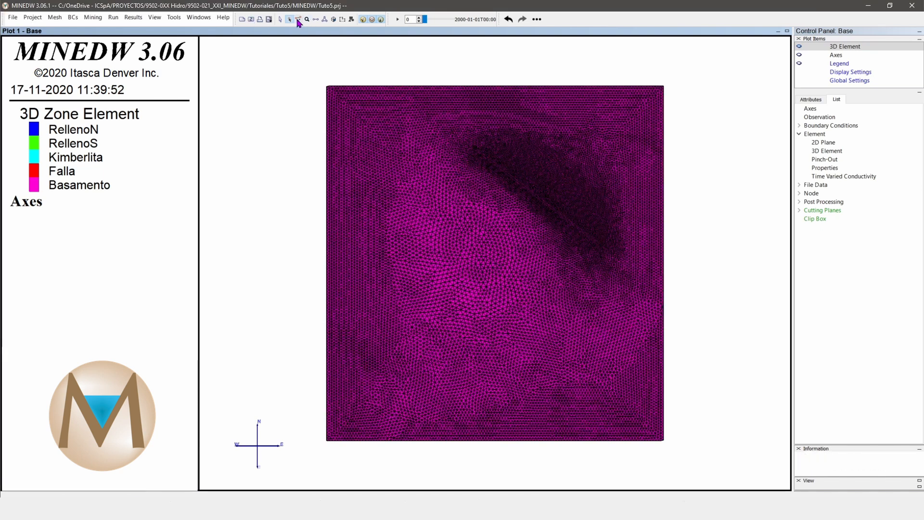
# - Add a BLN plot item that loads Relleno Norte.bln and project its outline onto the model surface
pyautogui.click(281, 19)
pyautogui.moveTo(411, 269); pyautogui.dragTo(398, 128)
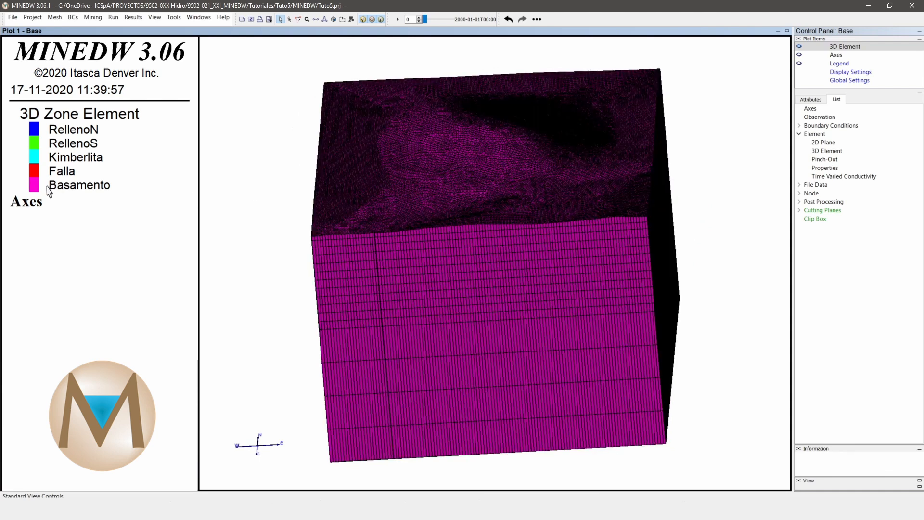
pyautogui.moveTo(388, 202); pyautogui.dragTo(432, 336)
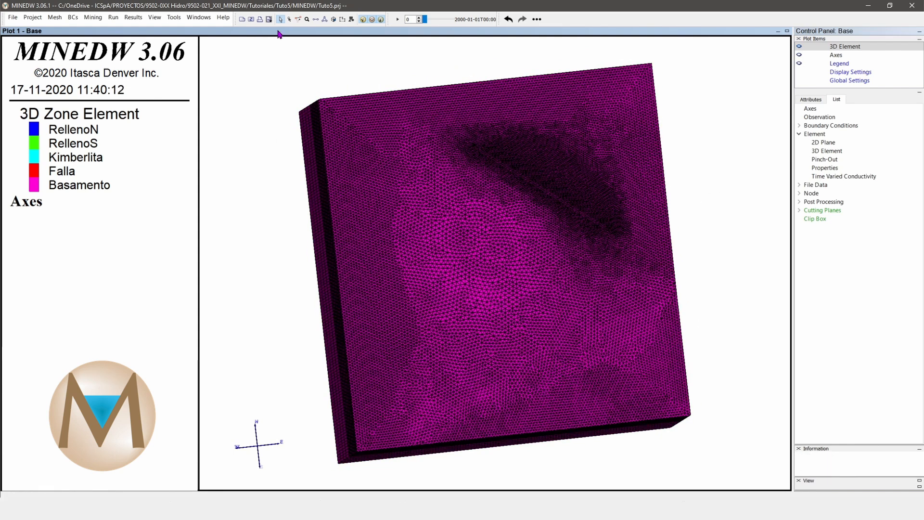
pyautogui.click(289, 19)
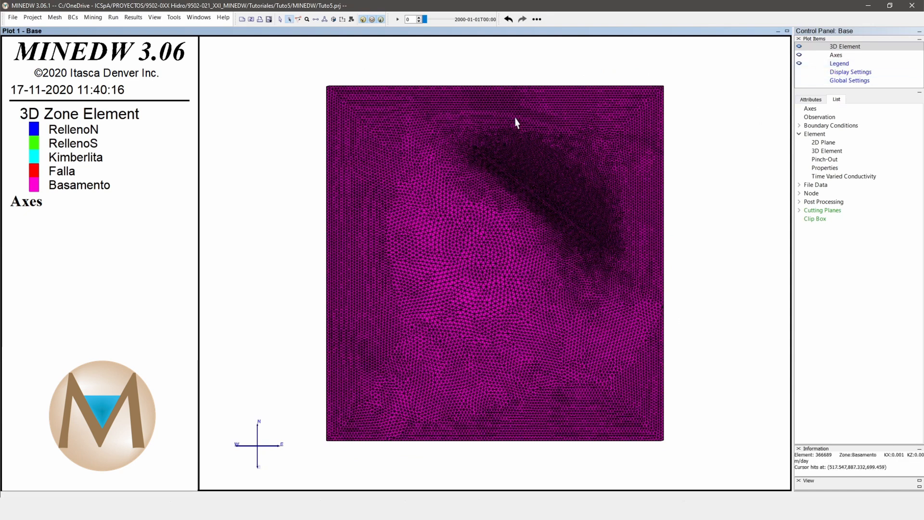
pyautogui.click(800, 186)
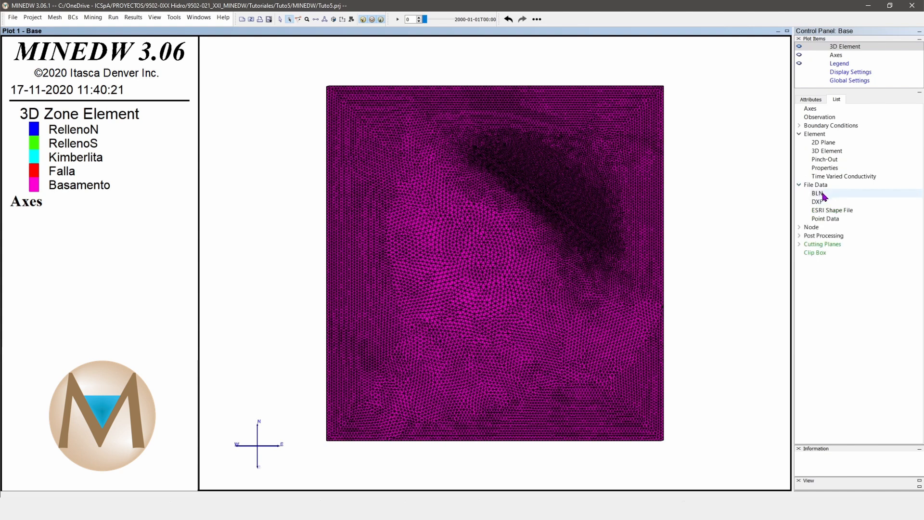
pyautogui.doubleClick(818, 194)
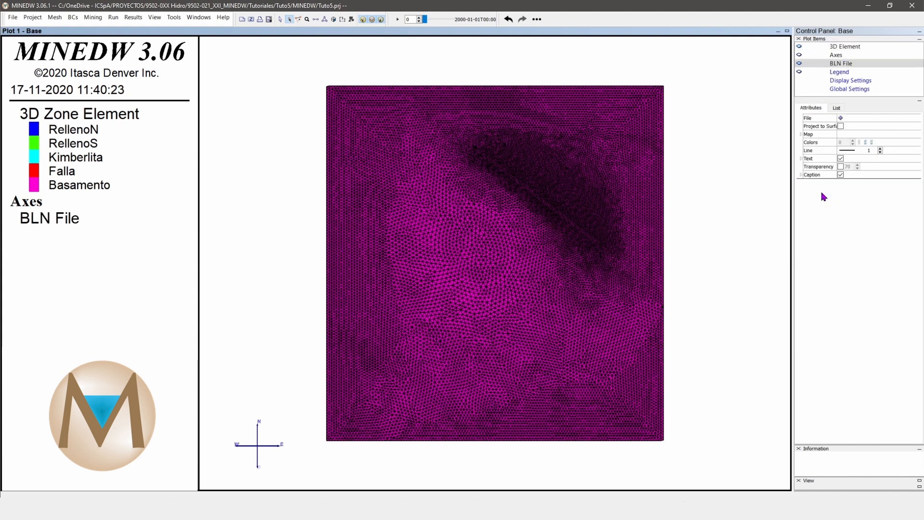
pyautogui.click(842, 118)
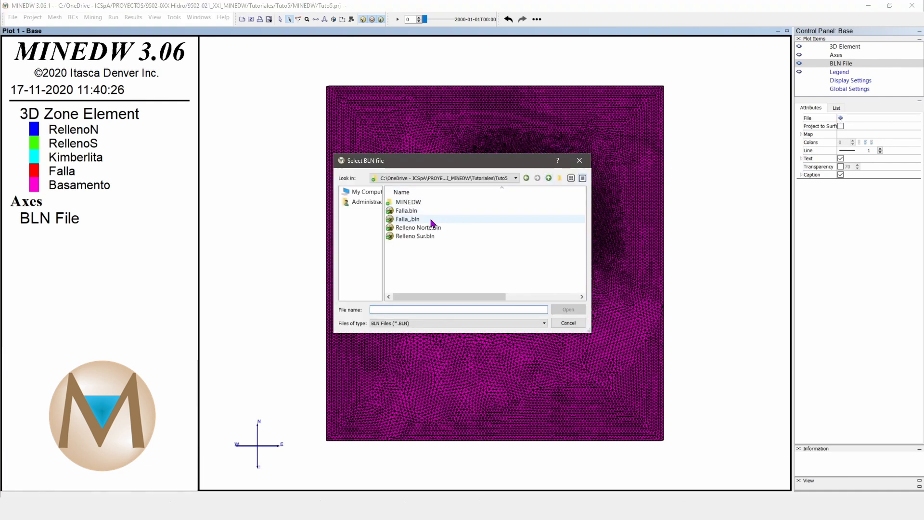
pyautogui.doubleClick(418, 235)
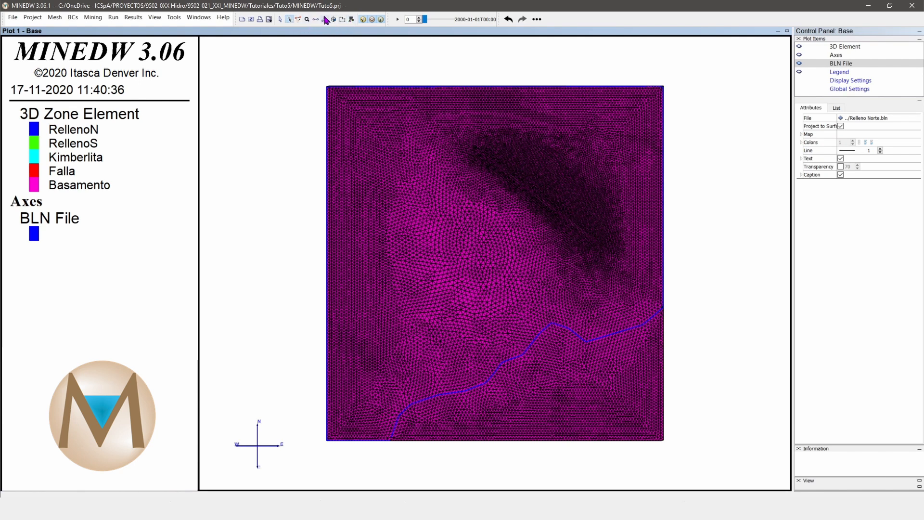
# - Select the elements inside the Relleno Norte outline with the Polygon method and assign them to the RellenoN zone
pyautogui.click(351, 20)
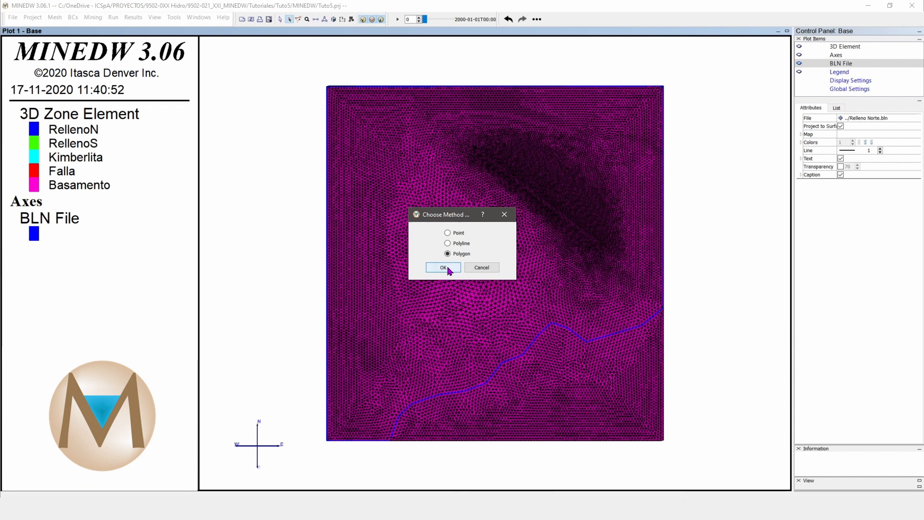
pyautogui.click(444, 267)
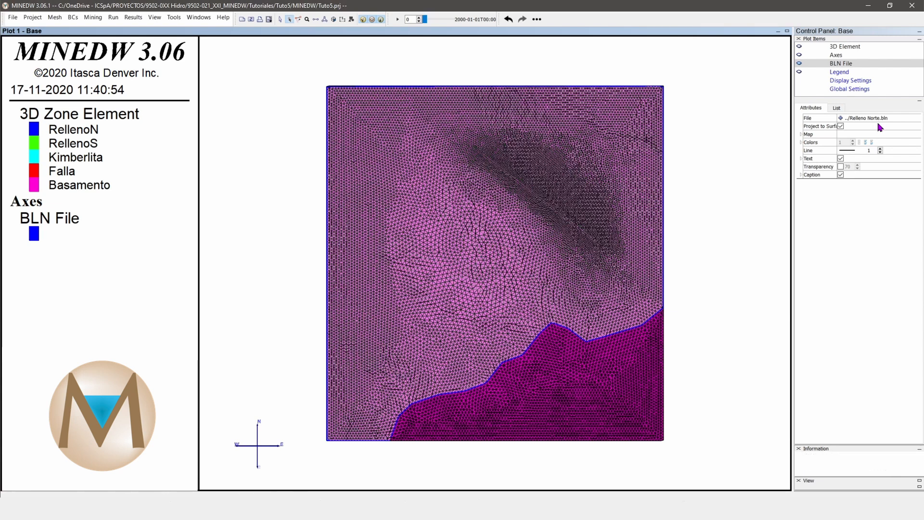
pyautogui.press('Return')
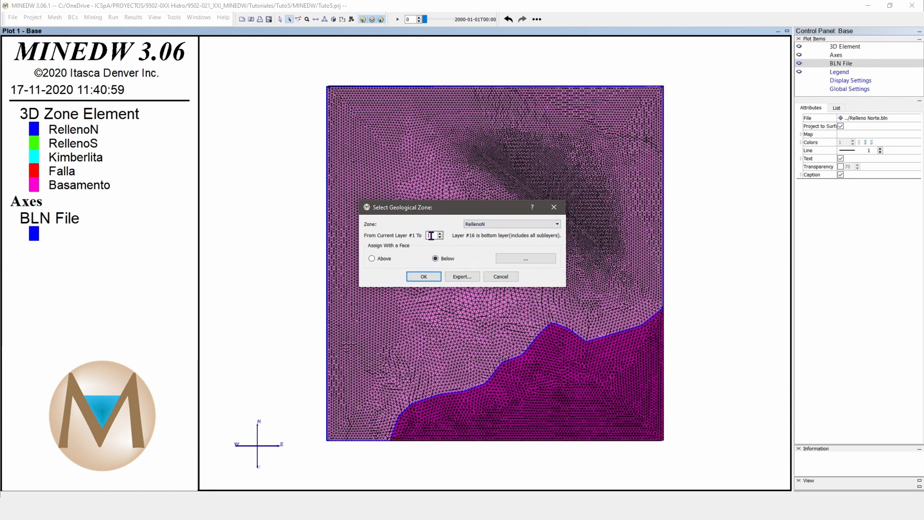
pyautogui.click(424, 276)
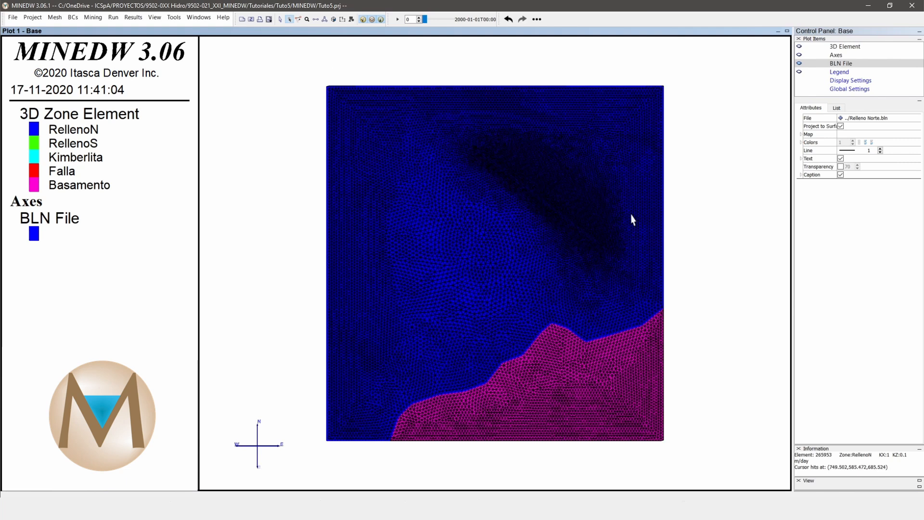
pyautogui.click(280, 19)
pyautogui.moveTo(464, 237); pyautogui.dragTo(555, 148)
pyautogui.scroll(5, 554, 148)
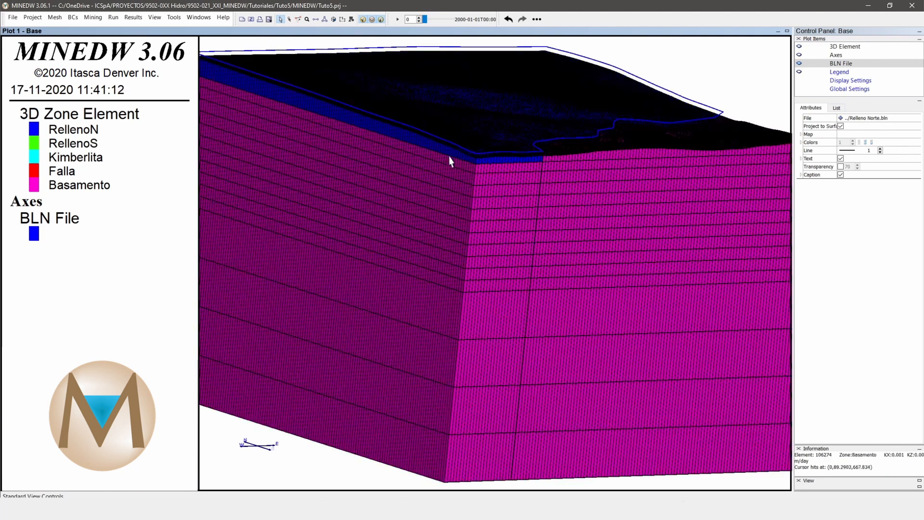
pyautogui.scroll(-3, 535, 185)
pyautogui.scroll(-2, 503, 120)
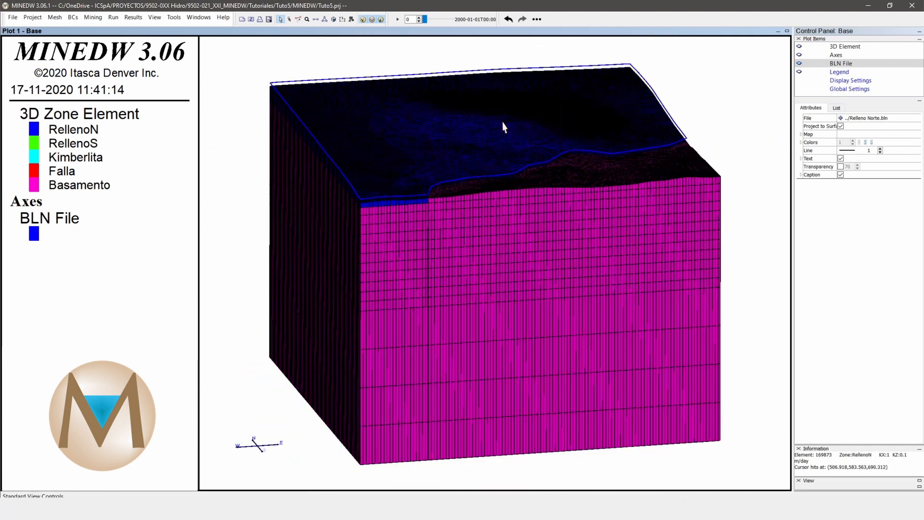
# - Load Relleno Sur.bln in the BLN plot item in place of Relleno Norte.bln
pyautogui.moveTo(503, 120); pyautogui.dragTo(496, 192)
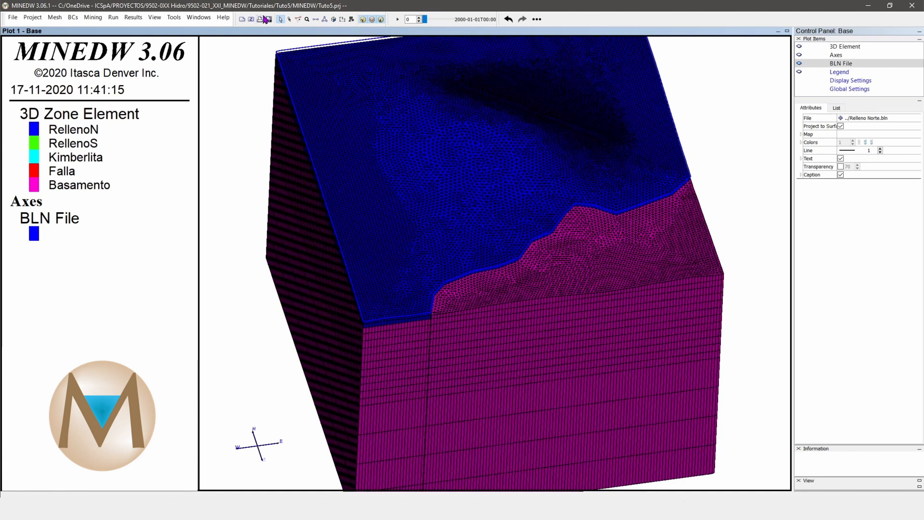
pyautogui.click(290, 20)
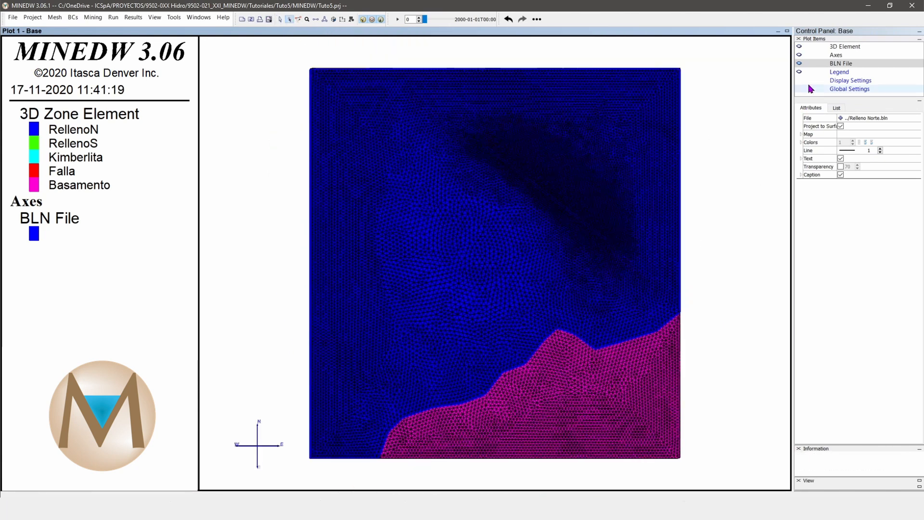
pyautogui.click(841, 119)
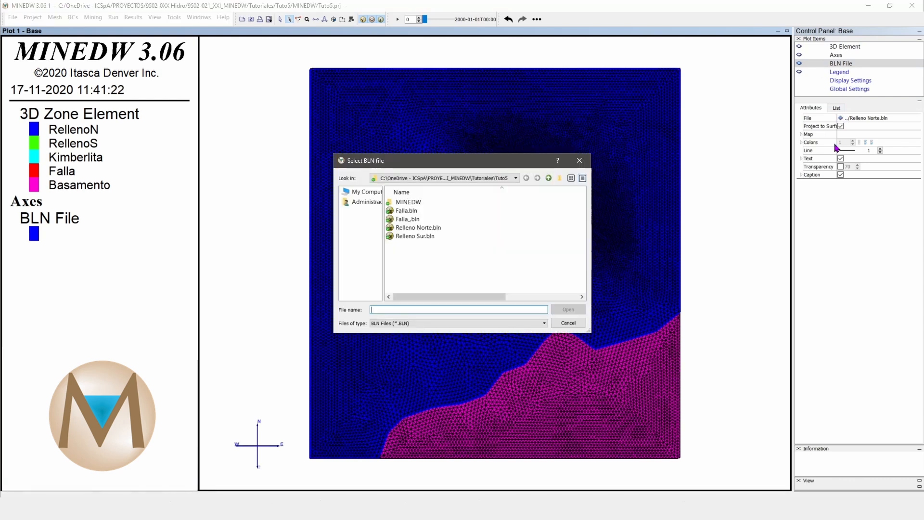
pyautogui.click(414, 236)
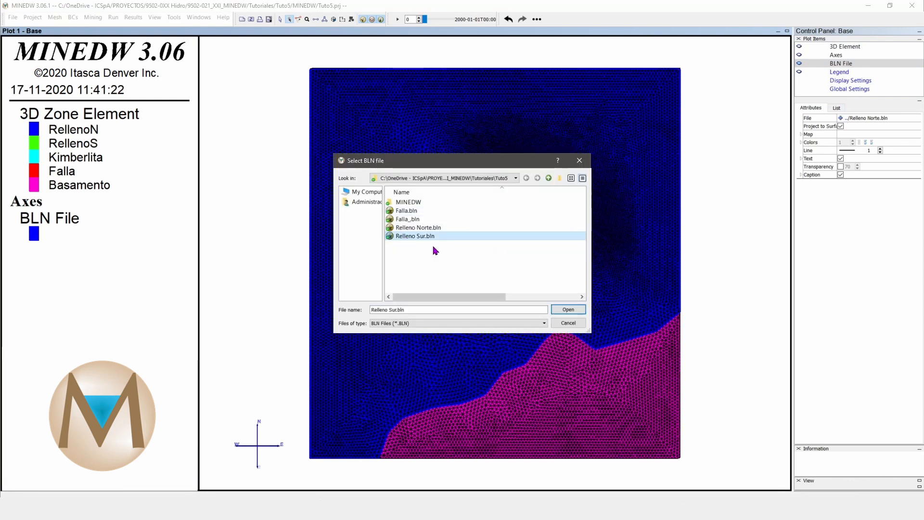
pyautogui.click(567, 309)
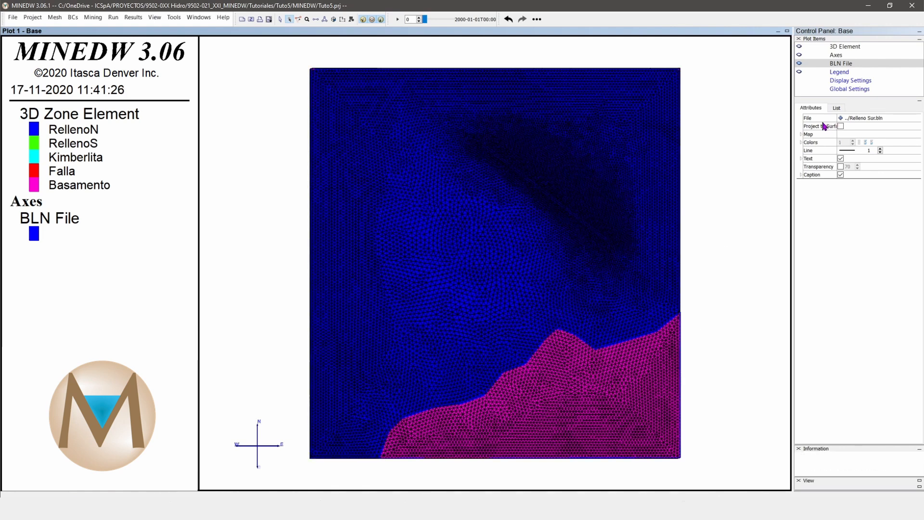
# - Project the Relleno Sur outline onto the model surface and colour it green
pyautogui.click(802, 142)
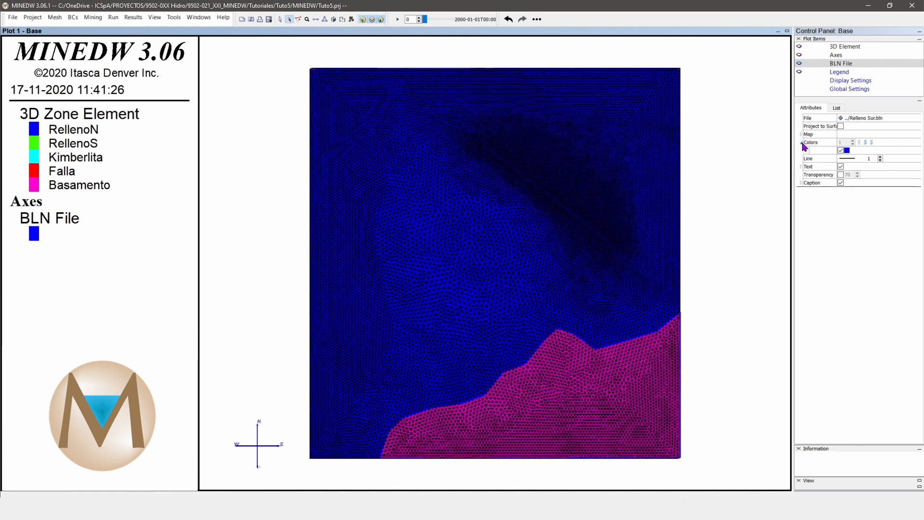
pyautogui.click(848, 151)
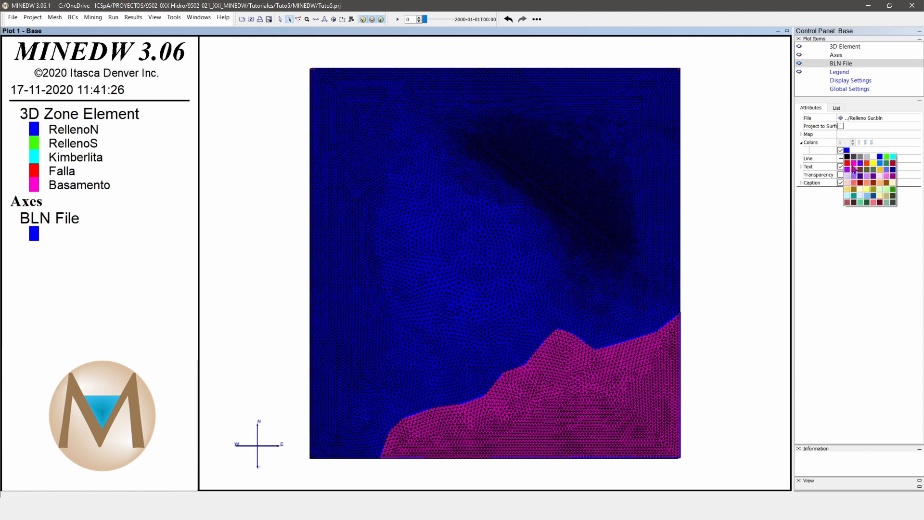
pyautogui.click(856, 165)
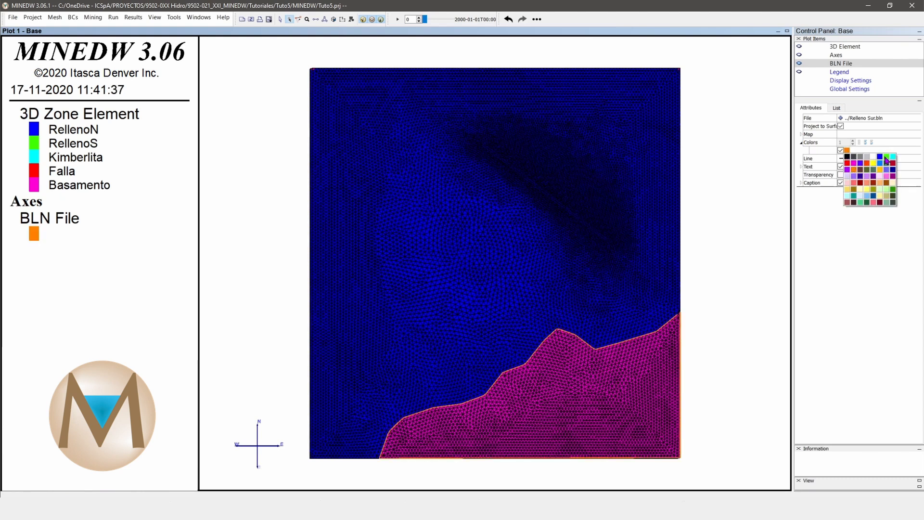
pyautogui.click(886, 156)
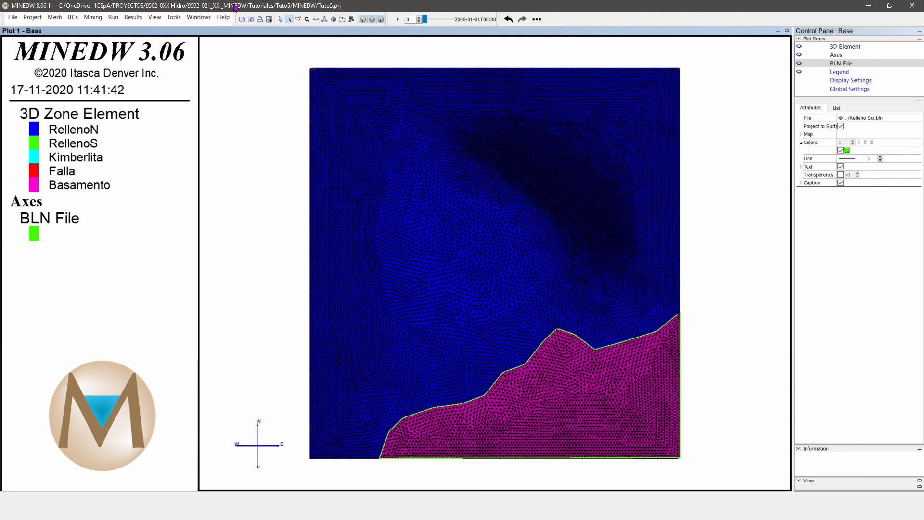
# - Select the elements inside the Relleno Sur outline and assign them to the RellenoS zone
pyautogui.click(290, 20)
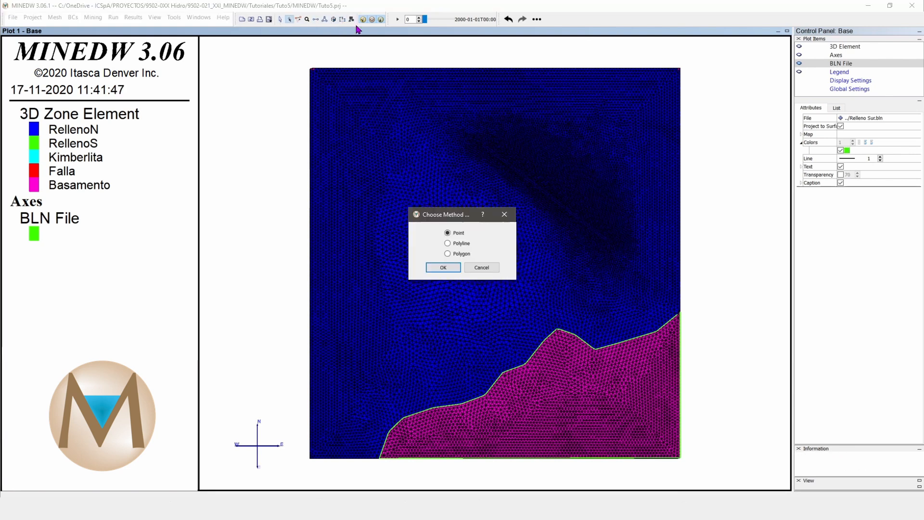
pyautogui.click(440, 268)
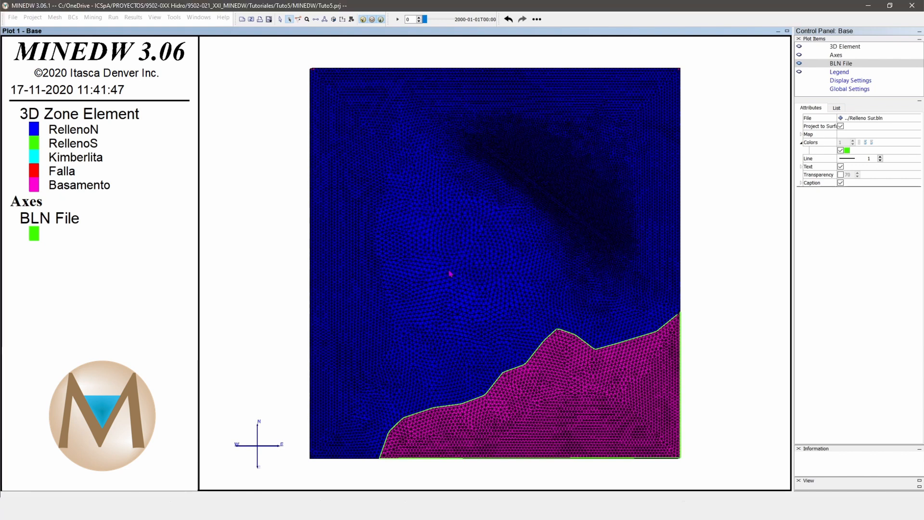
pyautogui.click(558, 369)
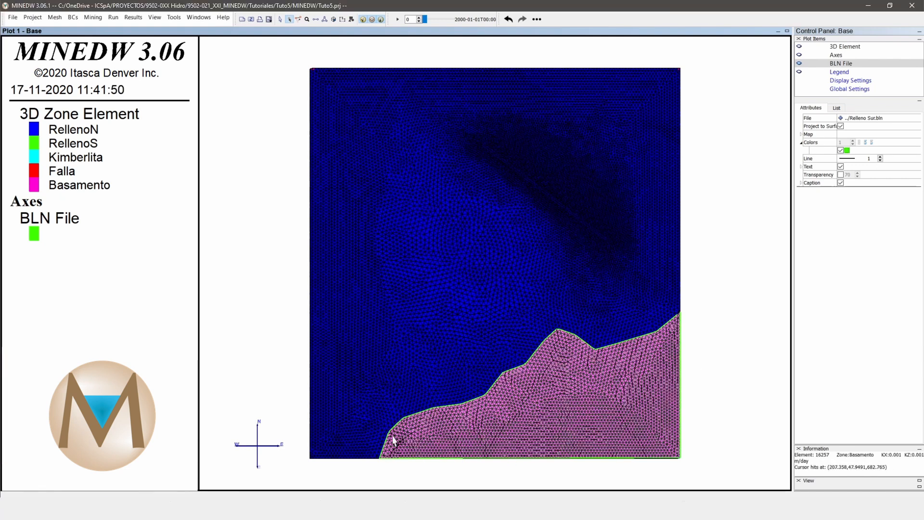
pyautogui.rightClick(273, 183)
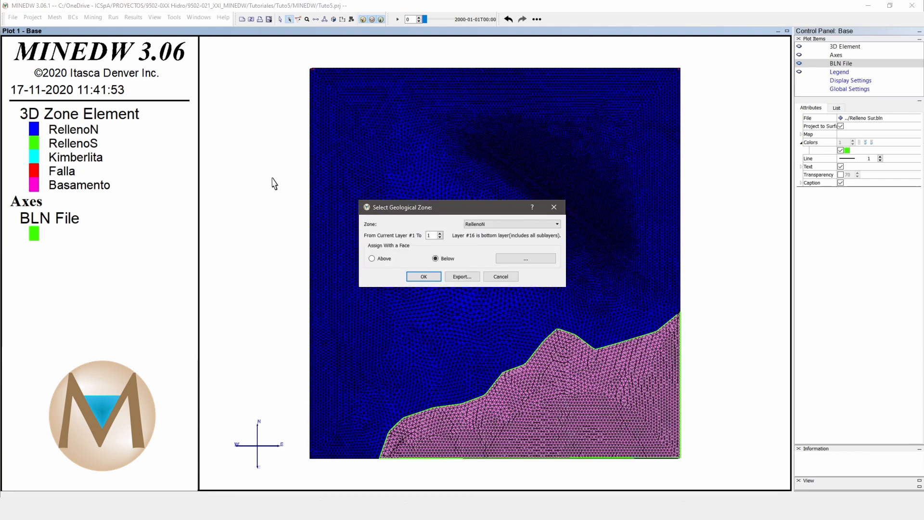
pyautogui.click(510, 223)
pyautogui.click(482, 237)
pyautogui.click(424, 278)
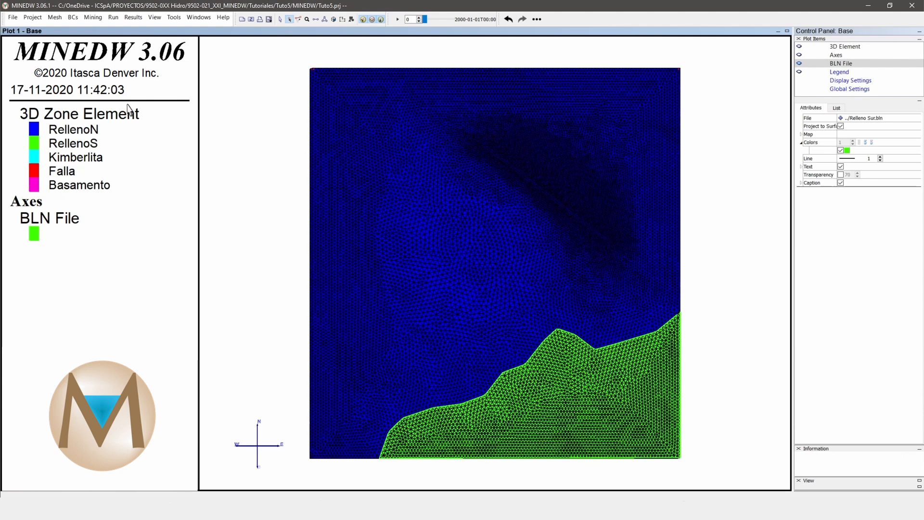
# - Load Falla_.bln in the BLN plot item and project the fault outline onto the model surface
pyautogui.click(281, 19)
pyautogui.moveTo(499, 305); pyautogui.dragTo(484, 255)
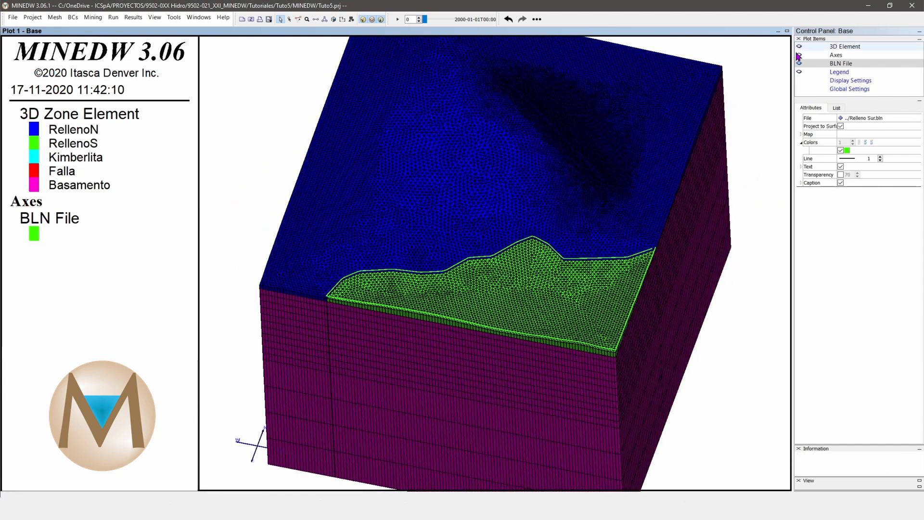
pyautogui.click(290, 19)
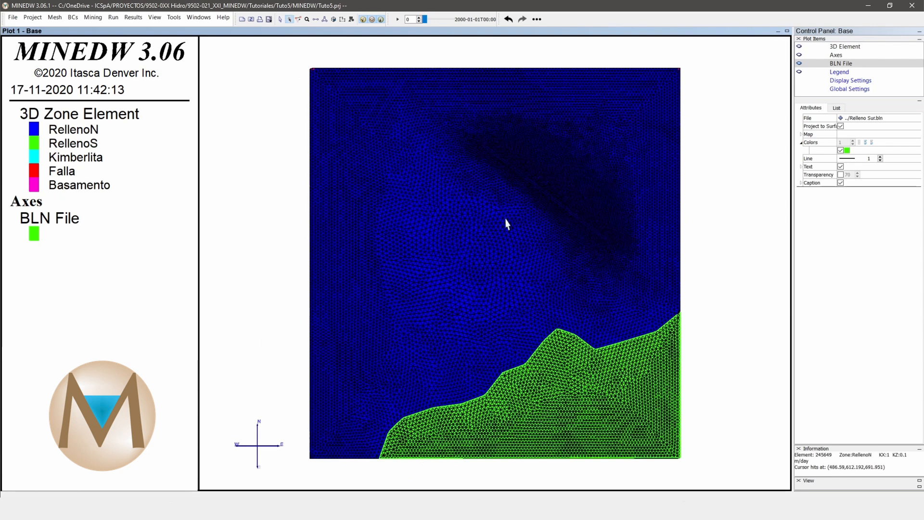
pyautogui.click(840, 118)
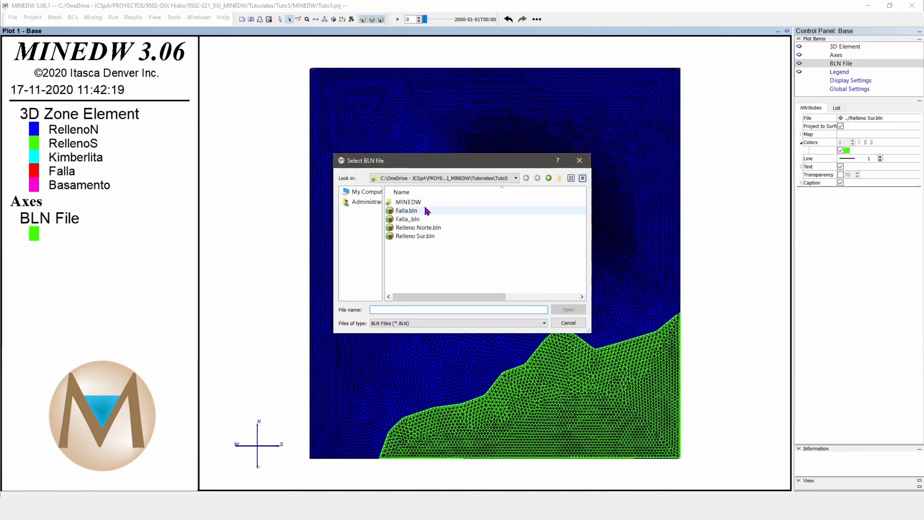
pyautogui.doubleClick(408, 212)
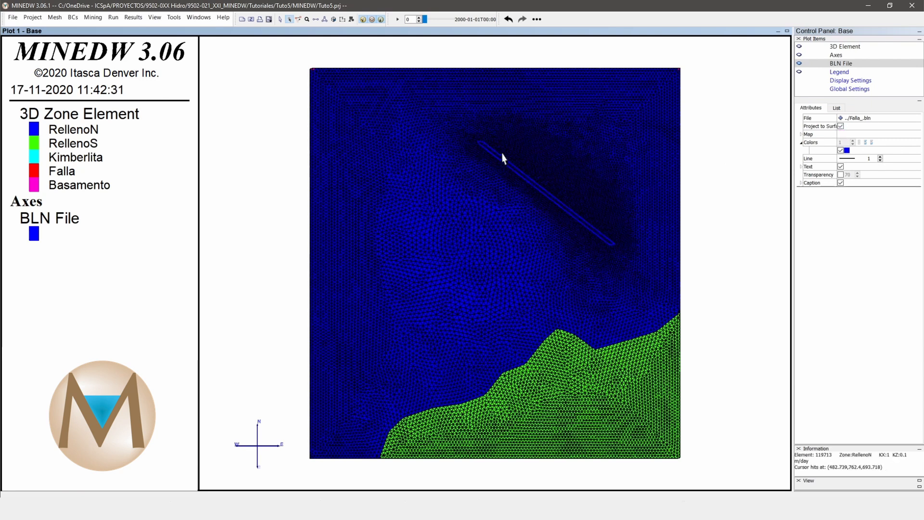
# - Colour the fault outline red
pyautogui.scroll(3, 506, 147)
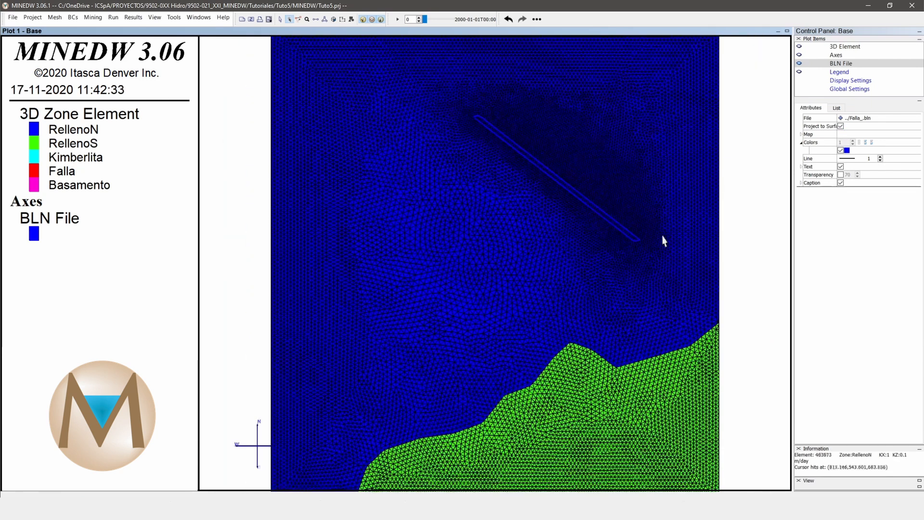
pyautogui.click(848, 153)
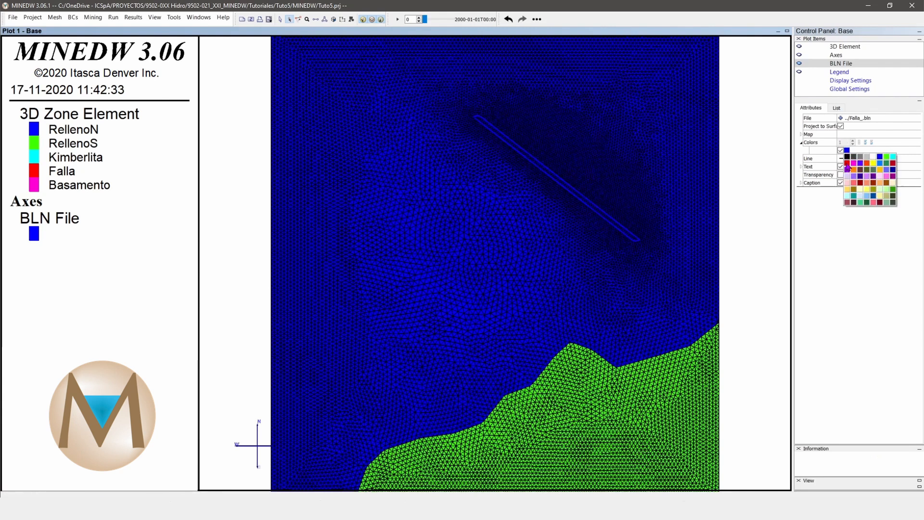
pyautogui.click(847, 164)
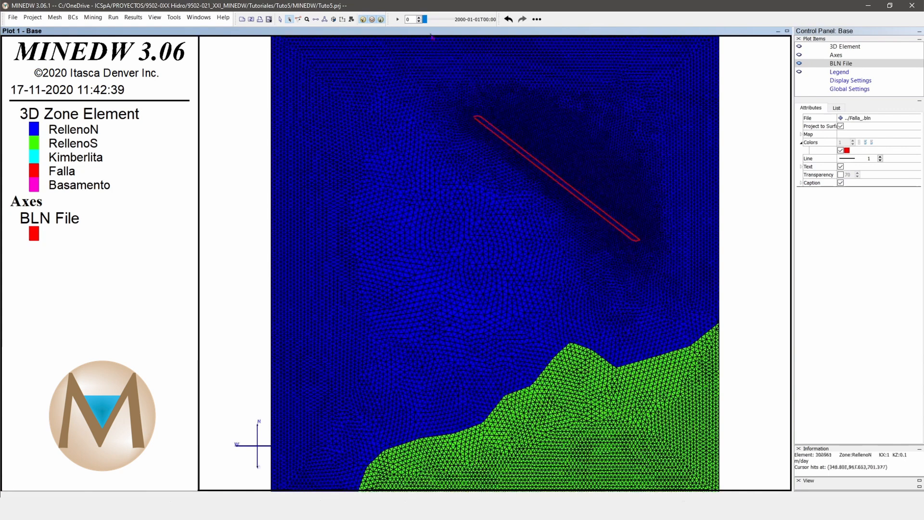
# - Select the elements inside the fault outline with the Polygon method and assign them to the Falla zone from layer 1 to layer 16
pyautogui.click(351, 20)
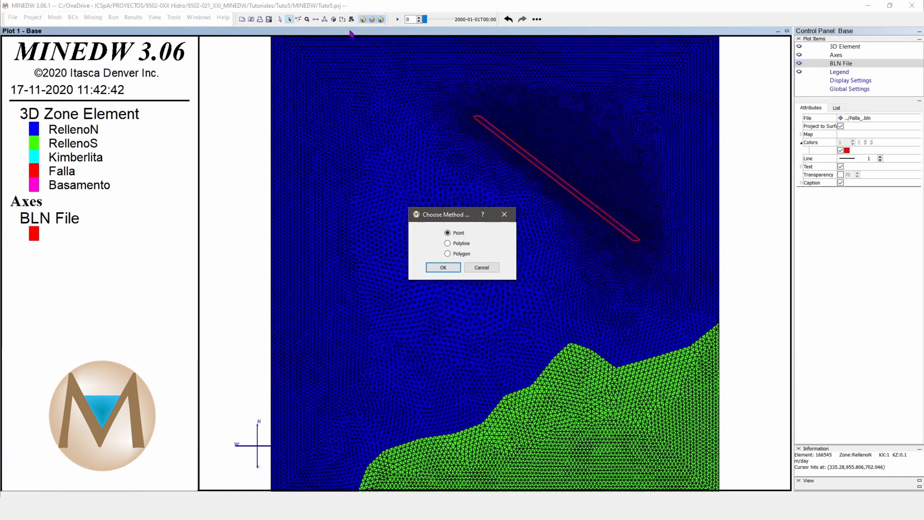
pyautogui.click(459, 254)
pyautogui.click(444, 267)
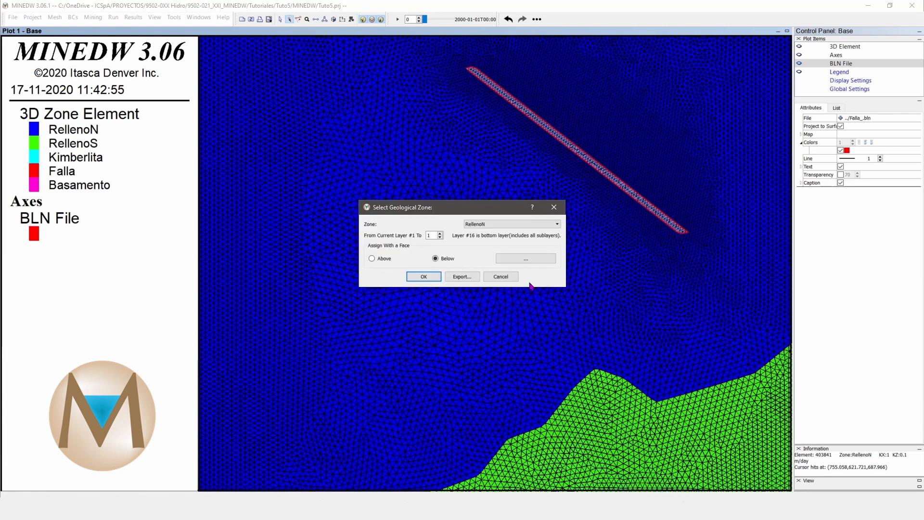
pyautogui.click(495, 224)
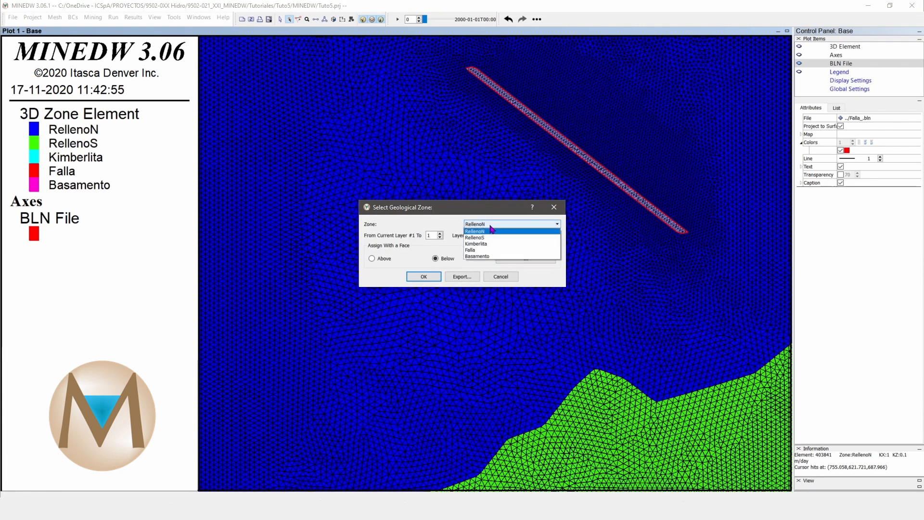
pyautogui.click(484, 250)
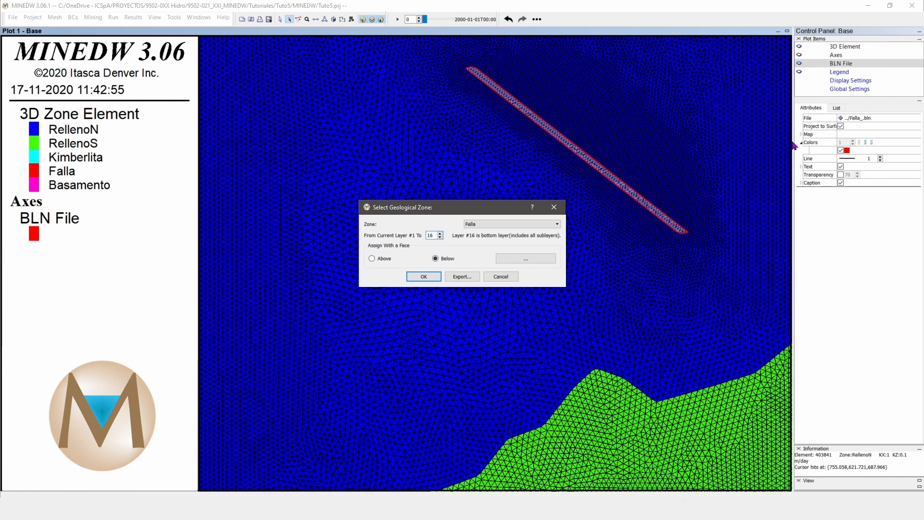
pyautogui.click(423, 276)
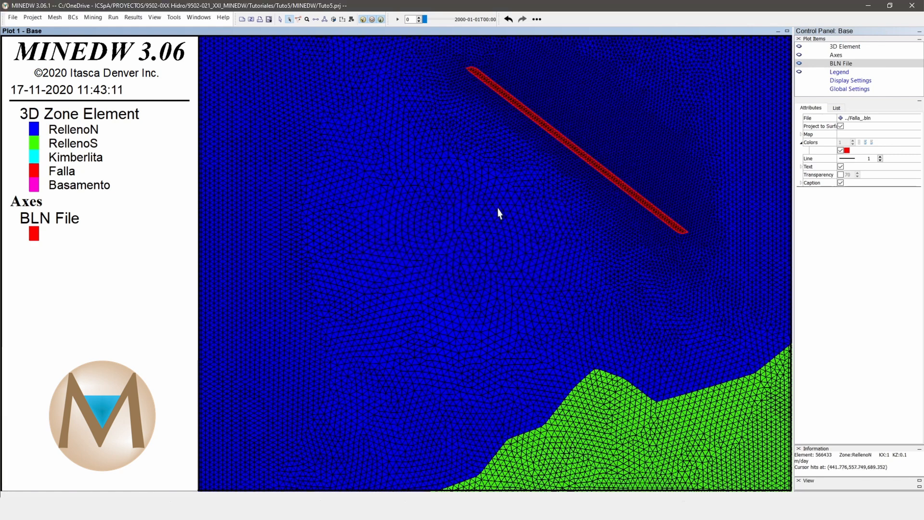
# - Cut the model with a vertical plane running southwest to northeast across the fault
pyautogui.scroll(-2, 497, 212)
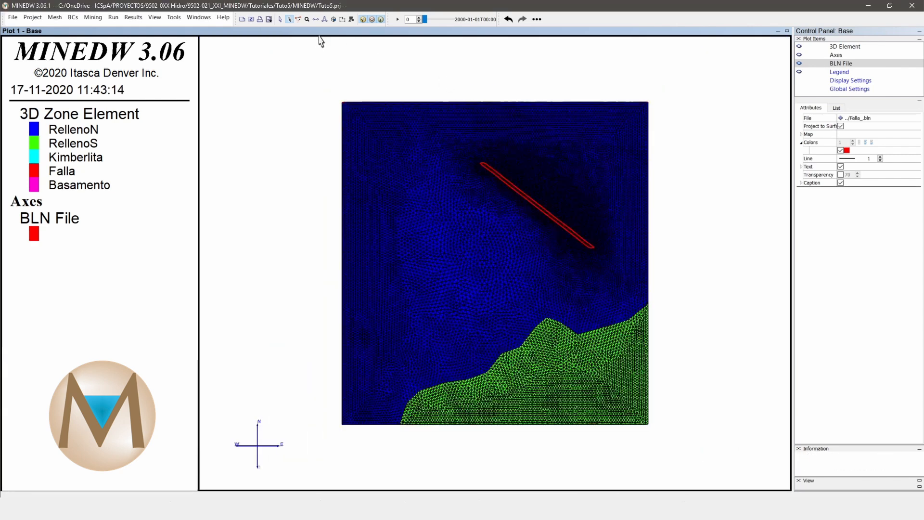
pyautogui.click(333, 20)
pyautogui.click(450, 289)
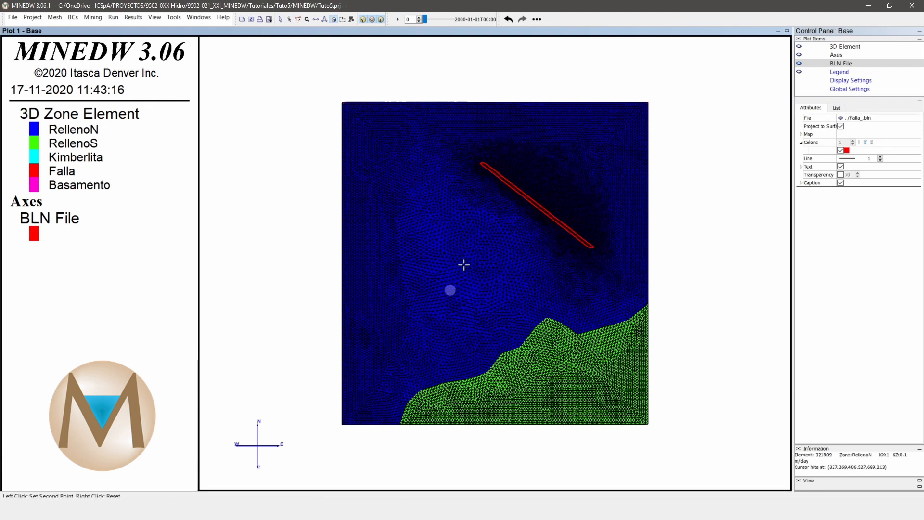
pyautogui.click(565, 164)
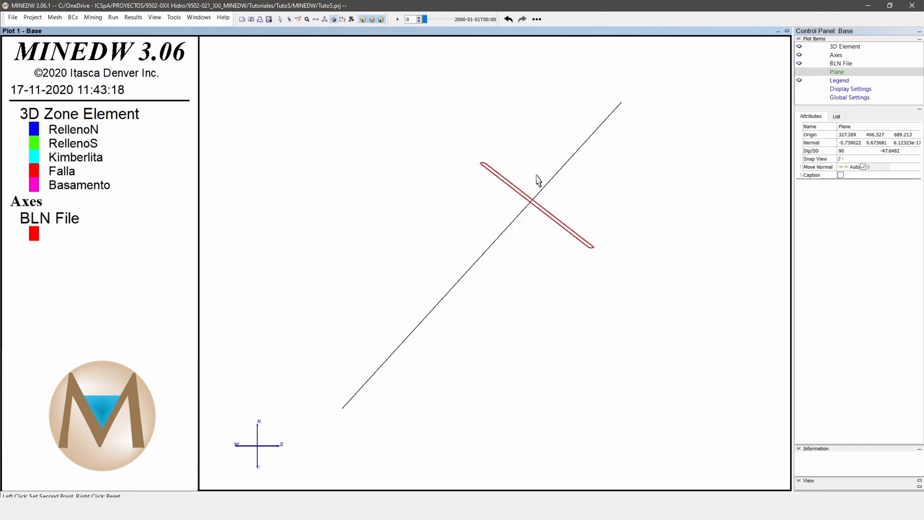
# - Snap the view to the cutting plane and turn off the 3D Element wireframe to inspect the fault in section
pyautogui.click(840, 159)
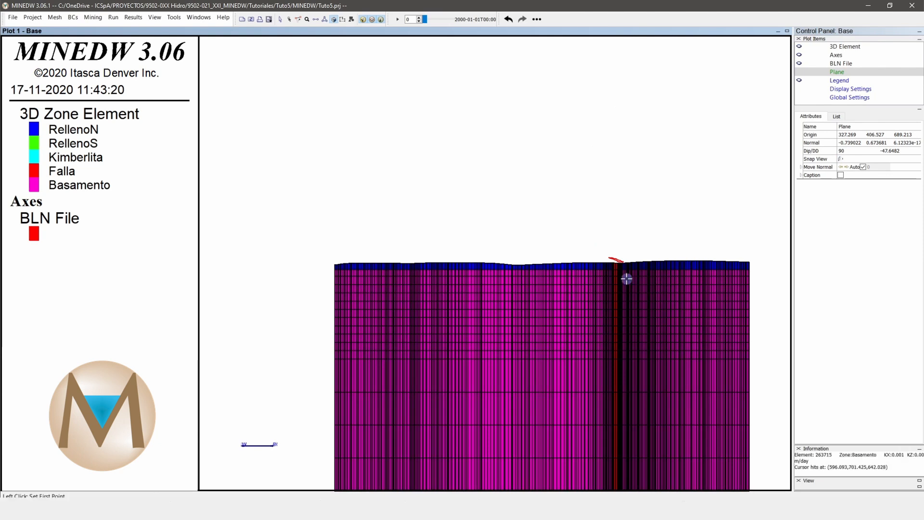
pyautogui.scroll(1, 625, 276)
pyautogui.click(853, 48)
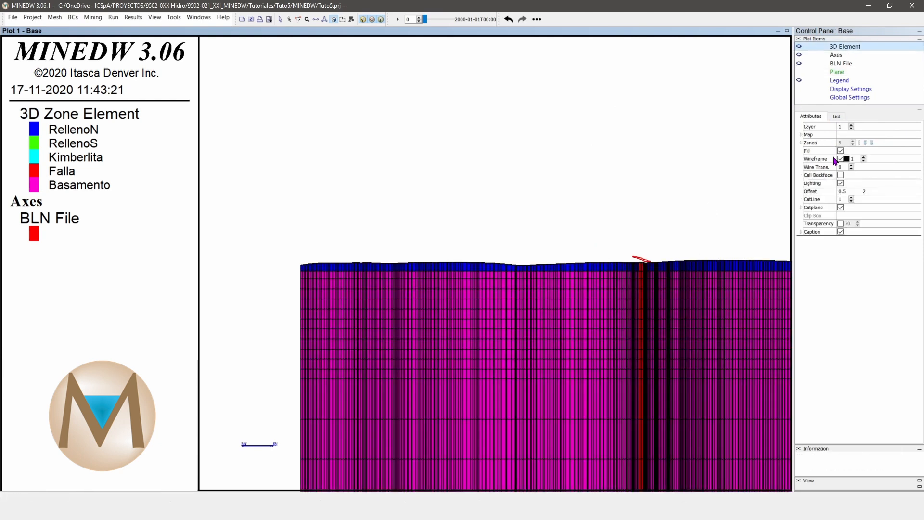
pyautogui.click(840, 159)
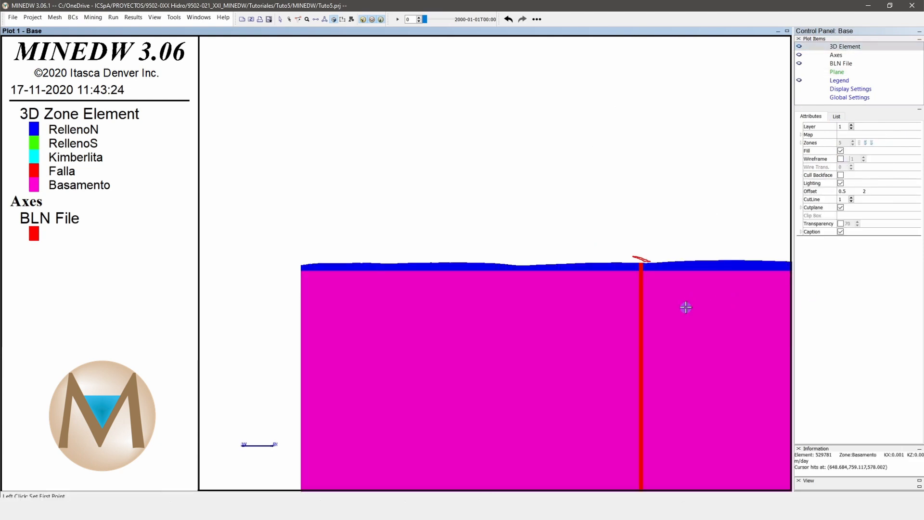
# - Remove the cutting plane and return to the plan view of the whole model
pyautogui.moveTo(685, 305); pyautogui.dragTo(603, 256)
pyautogui.keyDown('shift'); pyautogui.moveTo(602, 252); pyautogui.dragTo(540, 165, button='right'); pyautogui.keyUp('shift')
pyautogui.hotkey('ctrl', 'd')
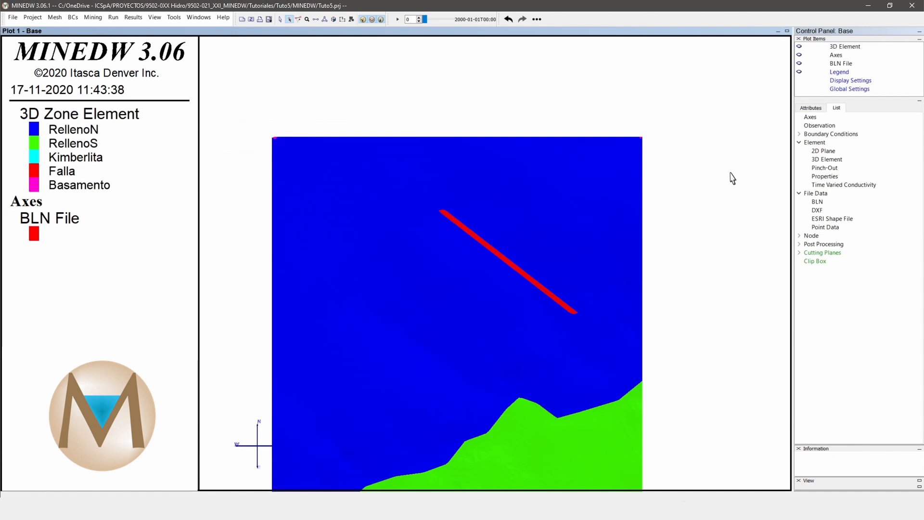
# - Turn the 3D Element wireframe back on and hide the fault's BLN outline
pyautogui.keyDown('shift'); pyautogui.moveTo(666, 276); pyautogui.dragTo(668, 207, button='right'); pyautogui.keyUp('shift')
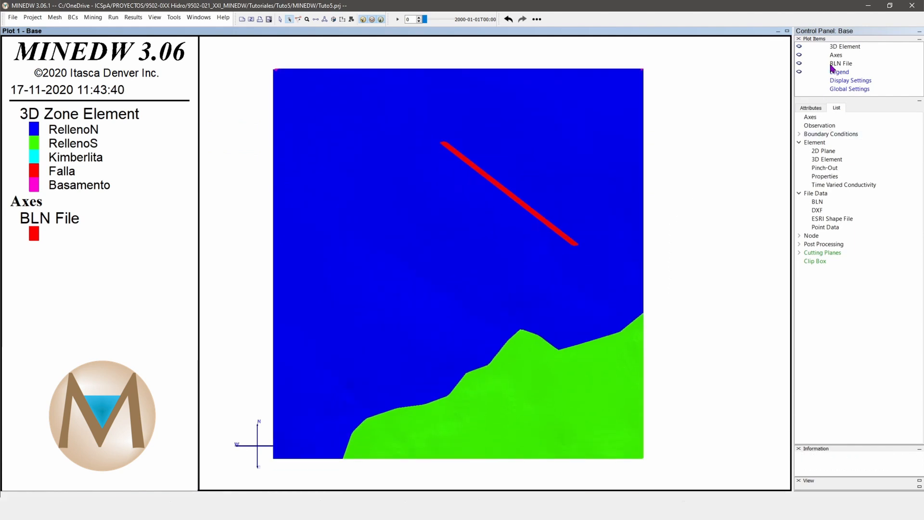
pyautogui.click(843, 47)
pyautogui.click(841, 151)
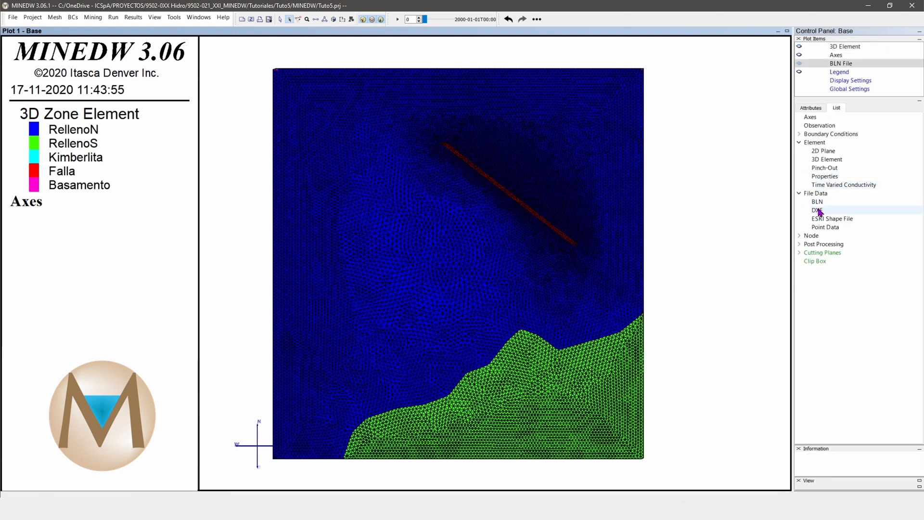
# - Add a DXF plot item and load the GEOLOGY.dxf file into it
pyautogui.doubleClick(818, 210)
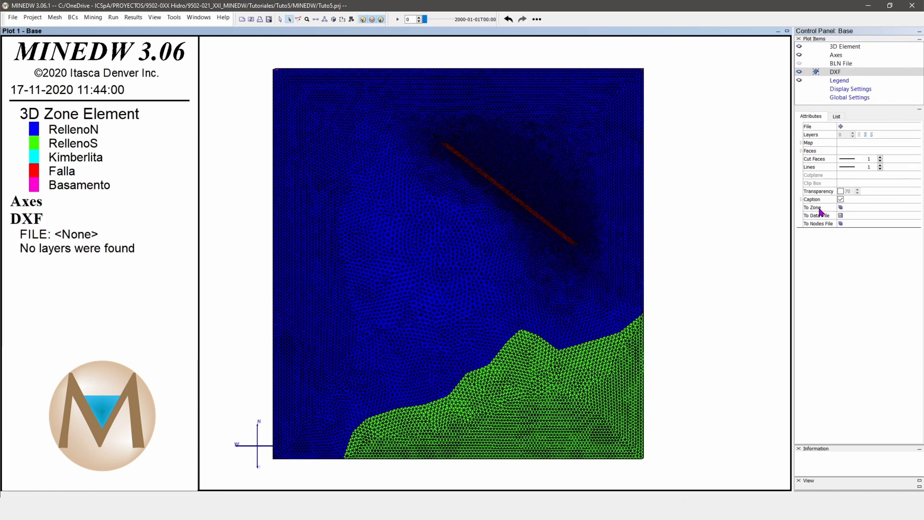
pyautogui.click(841, 126)
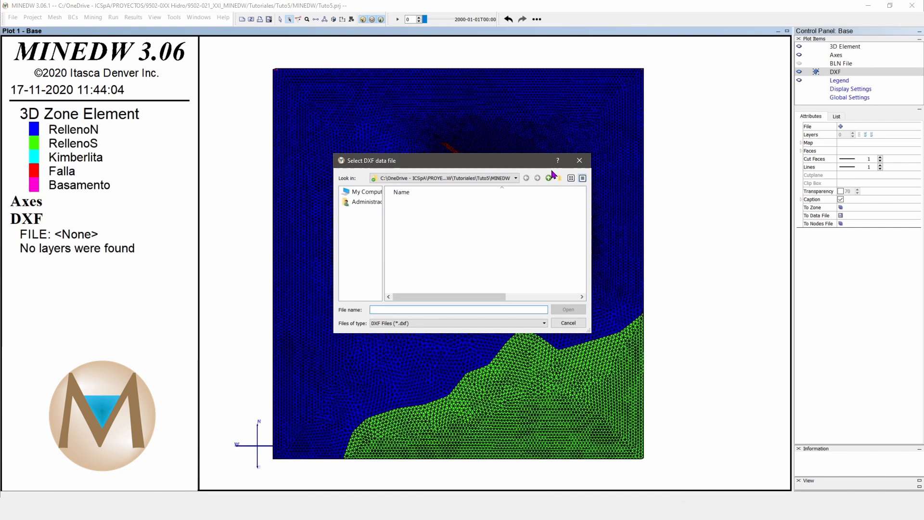
pyautogui.click(549, 178)
pyautogui.doubleClick(401, 220)
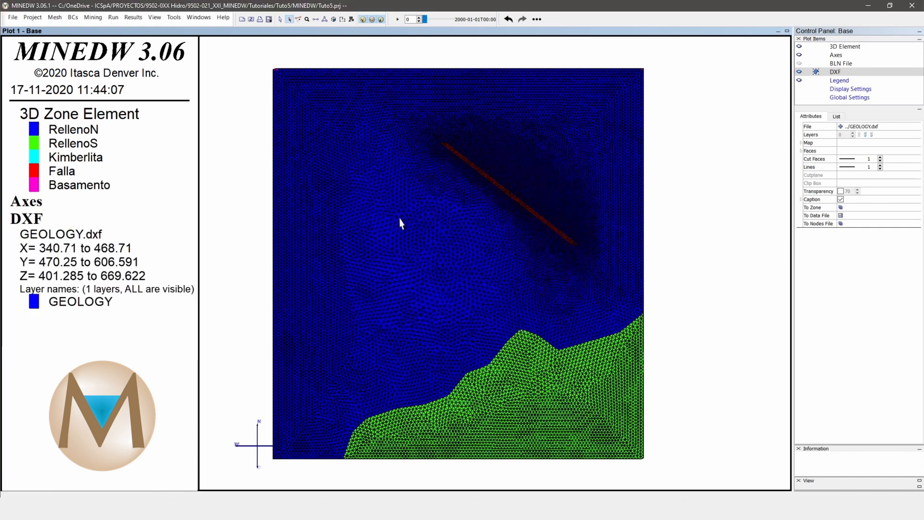
# - Hide the 3D Element mesh and tilt the view to inspect the GEOLOGY body on its own
pyautogui.click(799, 47)
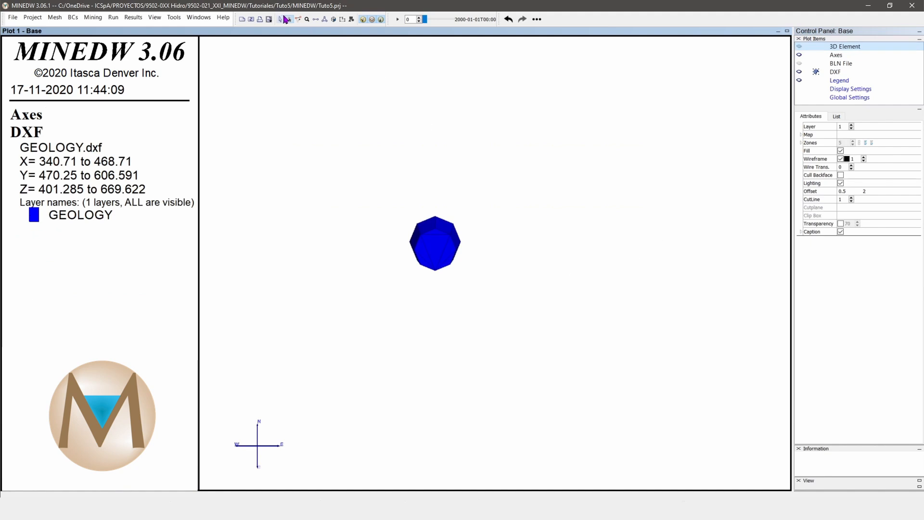
pyautogui.click(281, 19)
pyautogui.moveTo(473, 265); pyautogui.dragTo(504, 120, button='right')
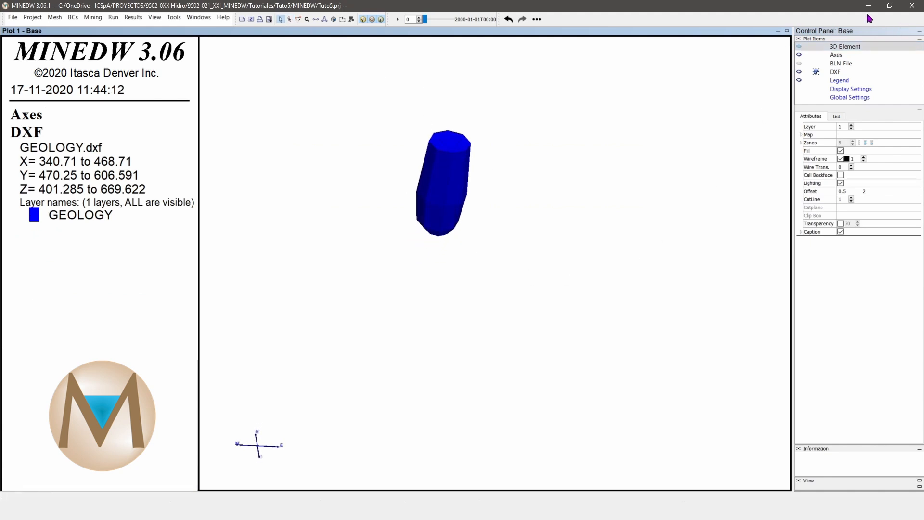
# - Cut the model with a vertical southwest-to-northeast plane through the GEOLOGY body and snap the view to the section
pyautogui.click(333, 20)
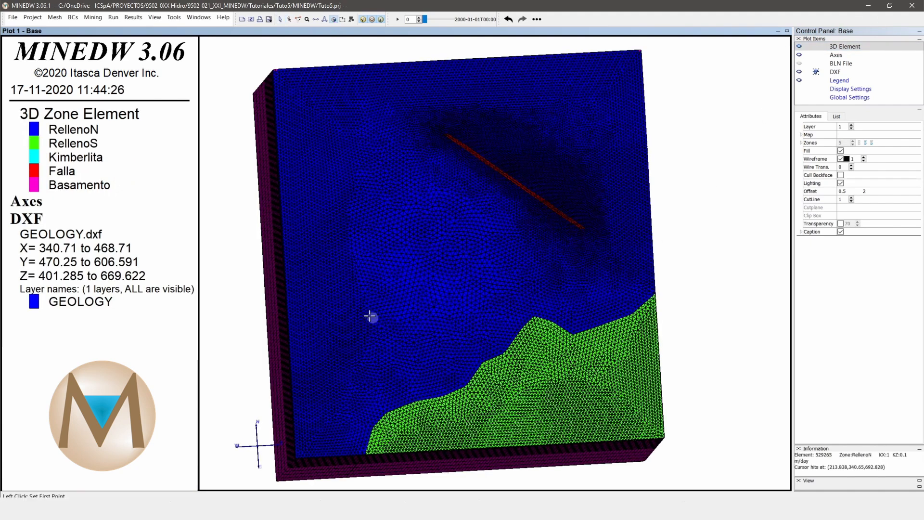
pyautogui.click(370, 313)
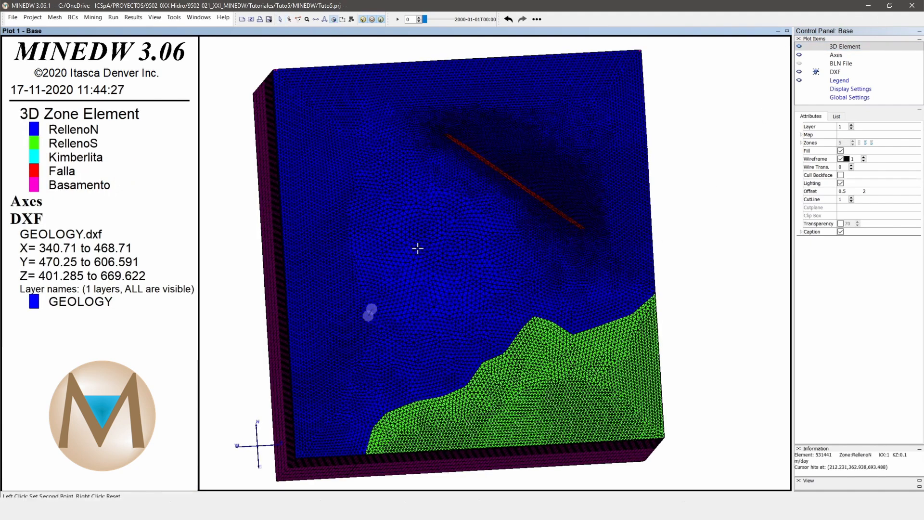
pyautogui.click(542, 141)
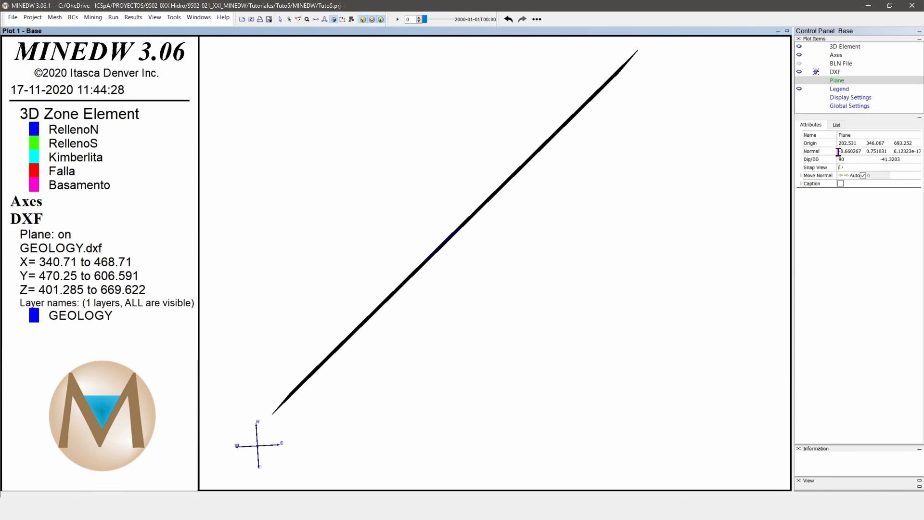
pyautogui.click(840, 168)
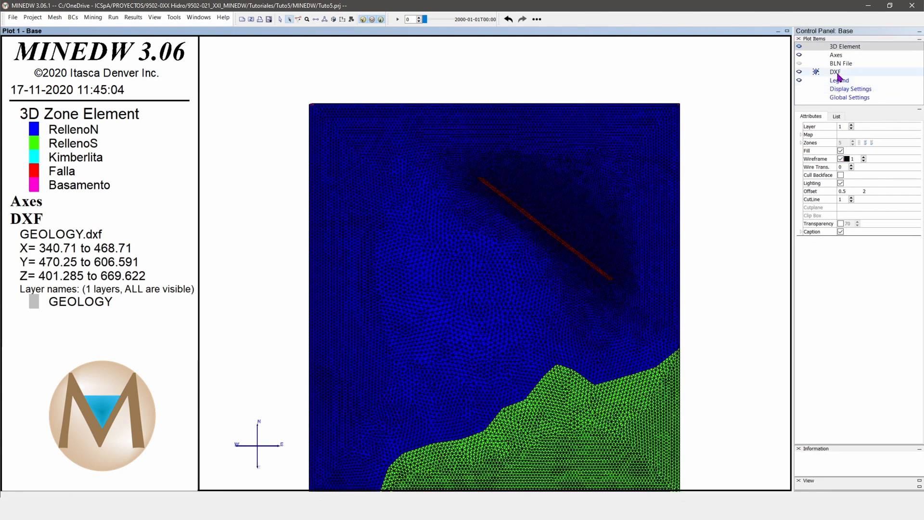
# - Assign the elements inside the GEOLOGY DXF to the Kimberlita zone, selecting by Volume and including elements by Center
pyautogui.click(838, 73)
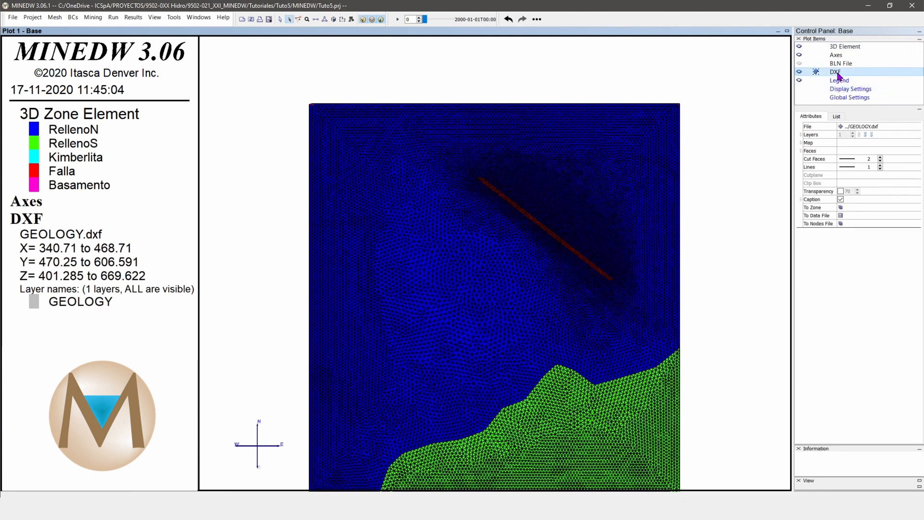
pyautogui.click(841, 208)
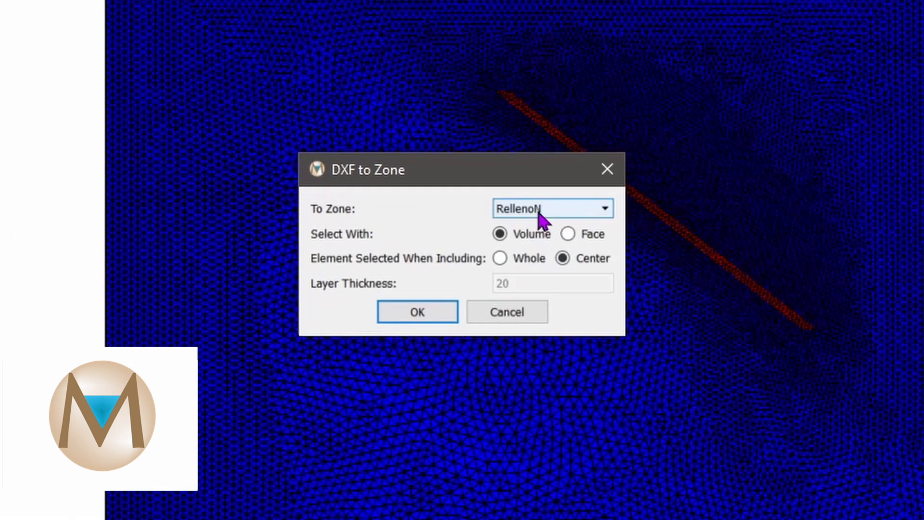
pyautogui.click(539, 213)
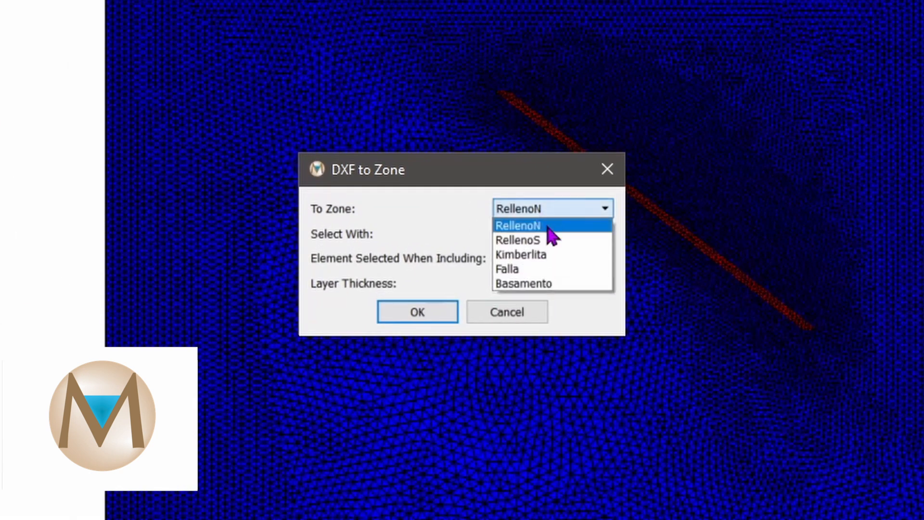
pyautogui.click(534, 253)
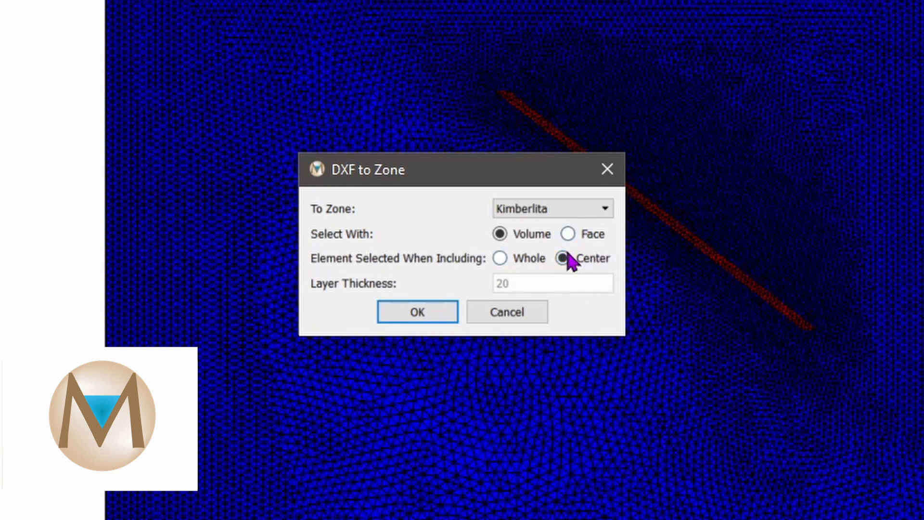
pyautogui.click(421, 314)
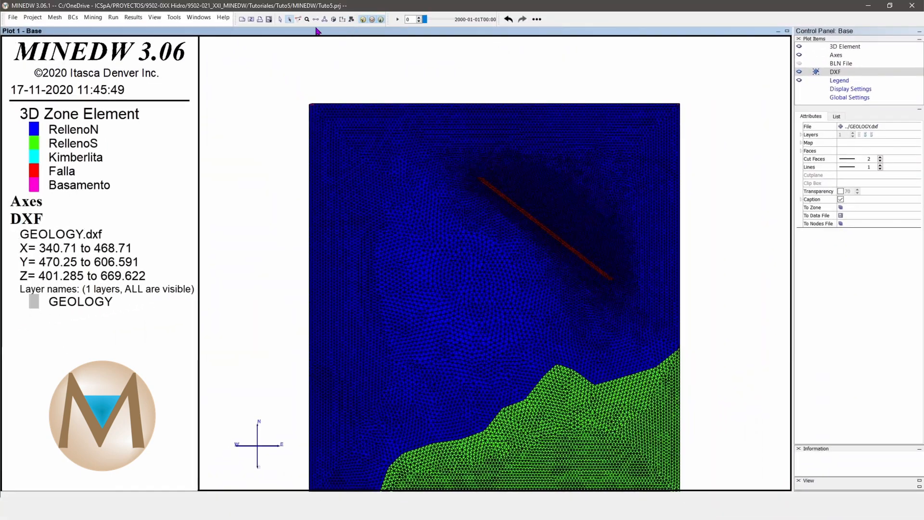
# - Cut the model with a new southwest-to-northeast vertical plane and snap to it to inspect the Kimberlita zone in section
pyautogui.click(334, 20)
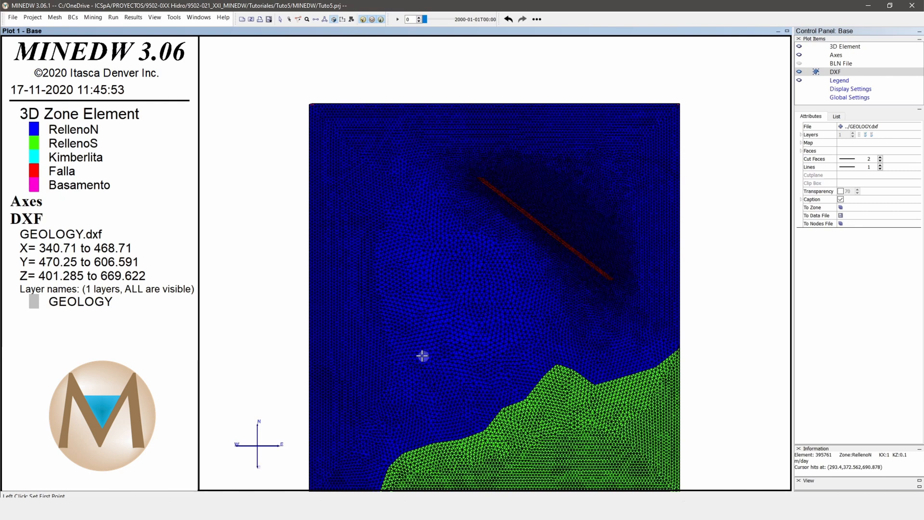
pyautogui.click(413, 354)
pyautogui.click(576, 176)
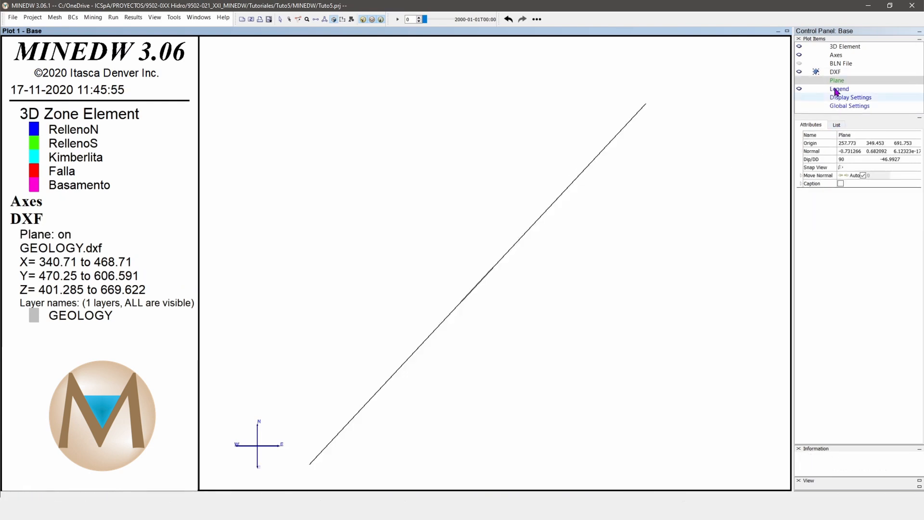
pyautogui.click(841, 168)
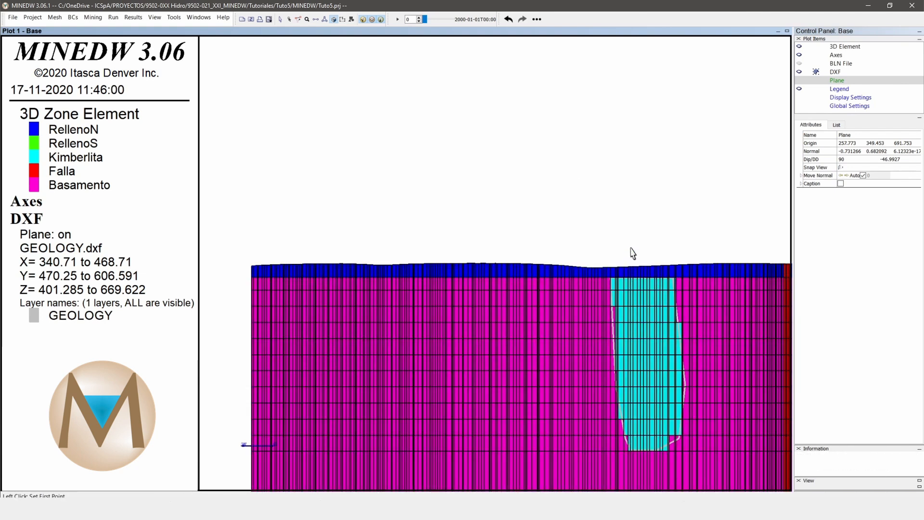
pyautogui.keyDown('shift'); pyautogui.moveTo(631, 248); pyautogui.dragTo(492, 143, button='right'); pyautogui.keyUp('shift')
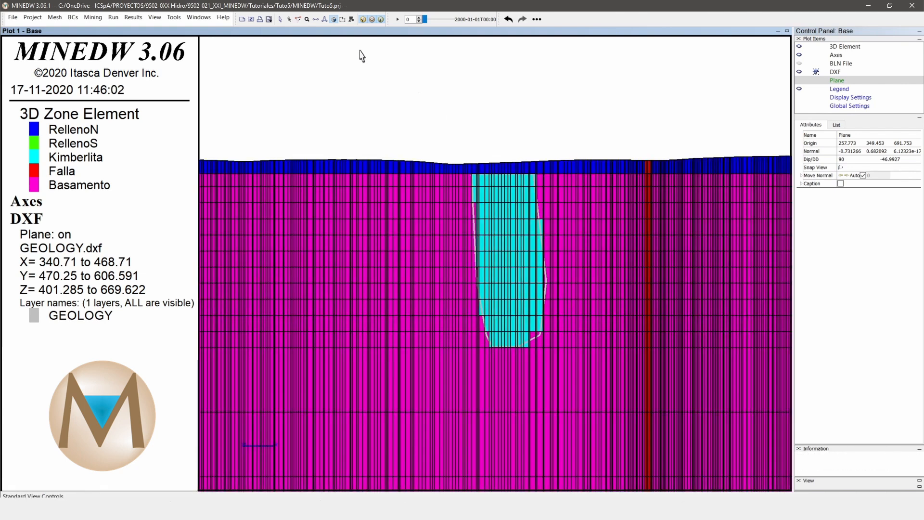
# - Turn off the 3D Element wireframe in the section view and save the project
pyautogui.click(282, 20)
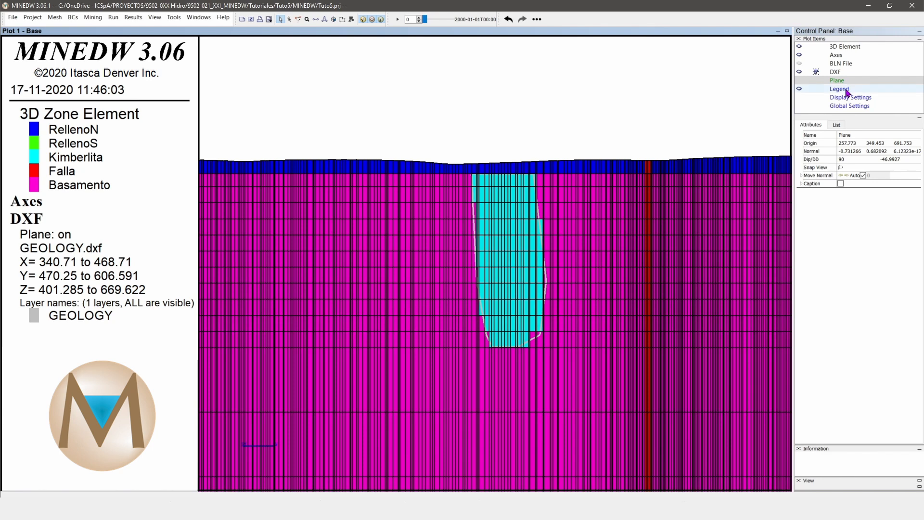
pyautogui.click(840, 47)
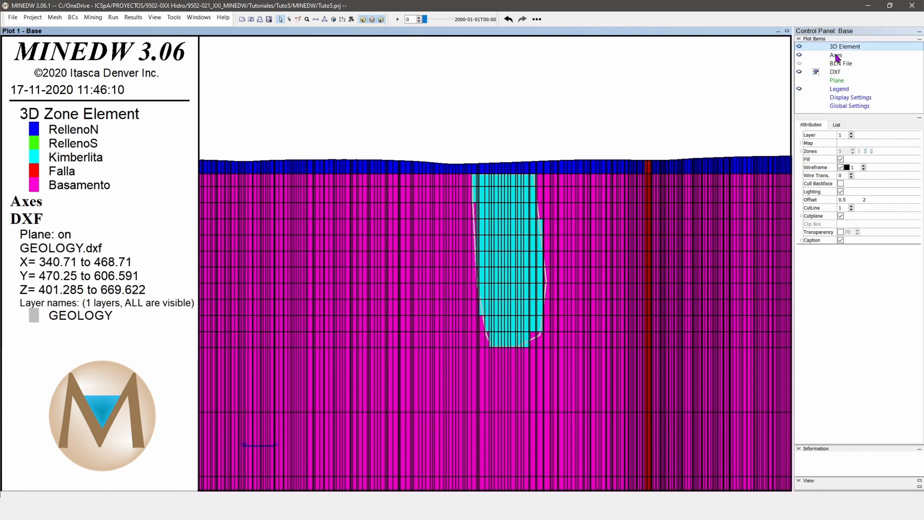
pyautogui.click(841, 168)
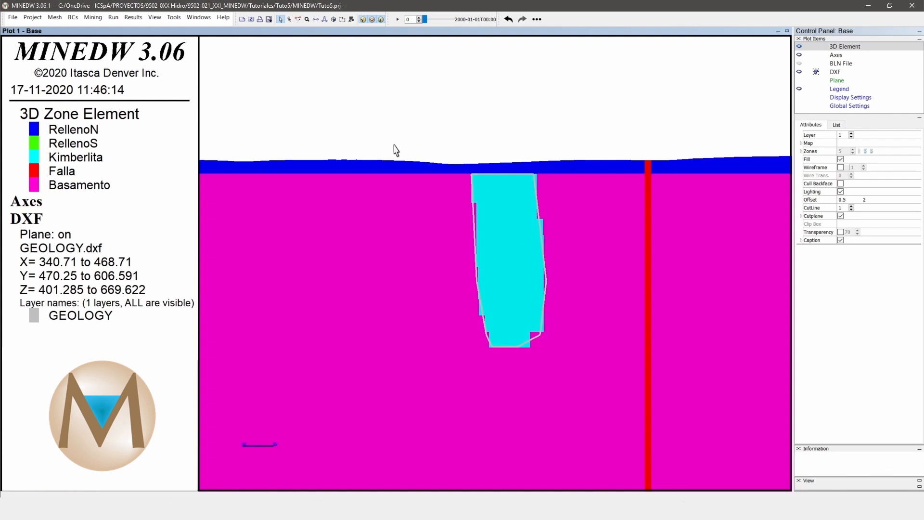
pyautogui.click(13, 17)
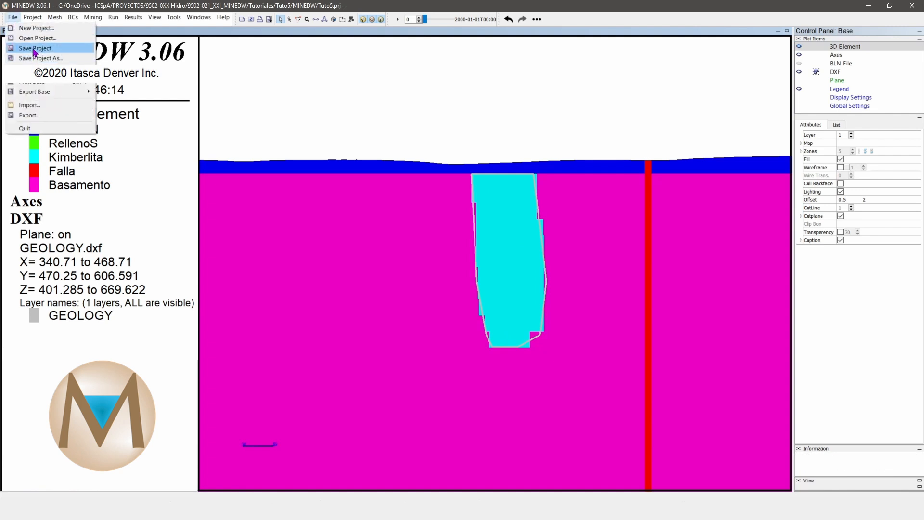
pyautogui.click(34, 49)
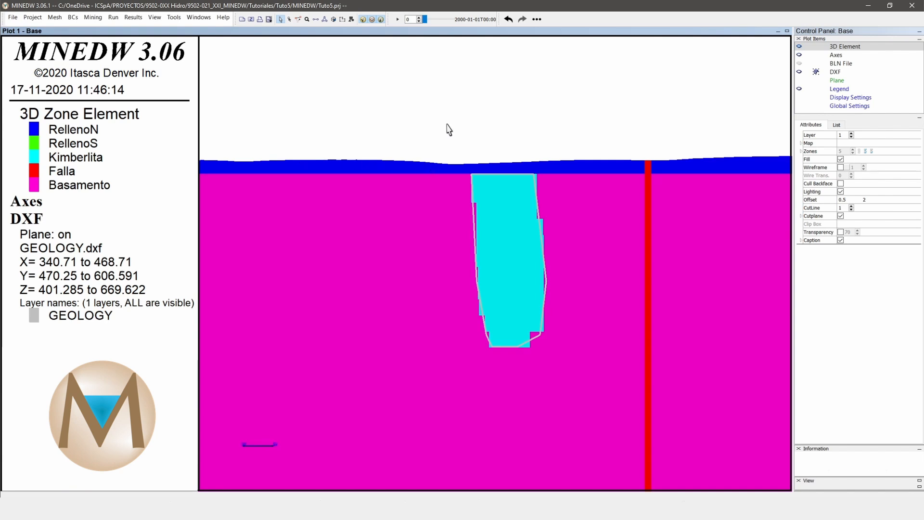